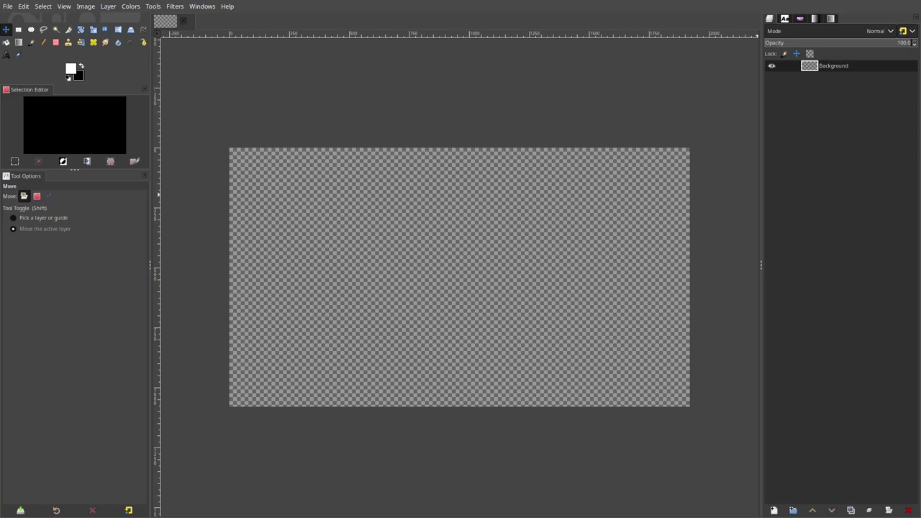
Step: Create a text box across the middle of the canvas containing "TEXT", with no leading space
left_click(7, 55)
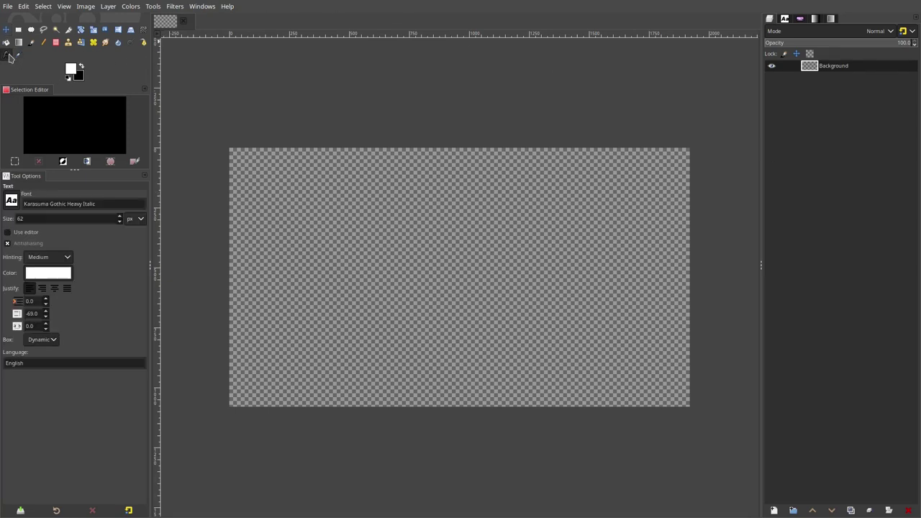
left_click_drag(260, 192, 636, 339)
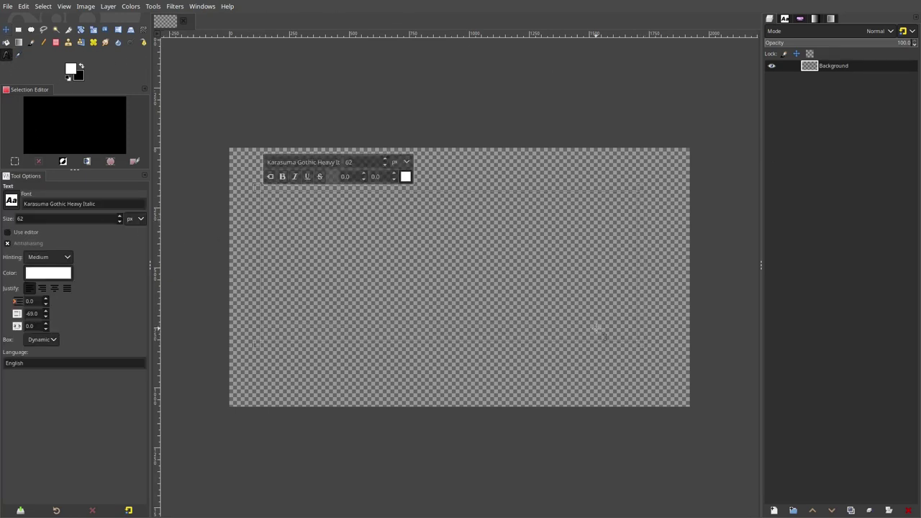
type("TEXT")
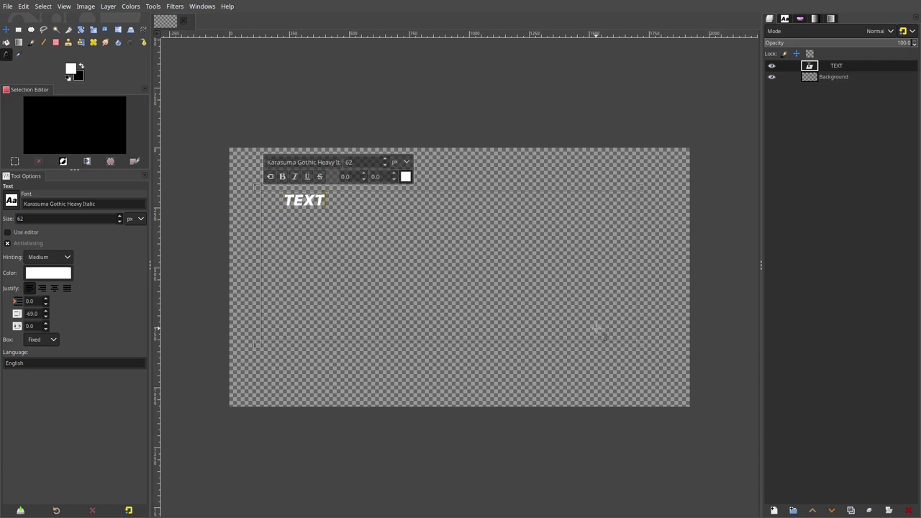
key("ctrl+a")
left_click(282, 206)
key("BackSpace")
Step: Set the font size of the whole "TEXT" lettering to 600 px
key("ctrl+a")
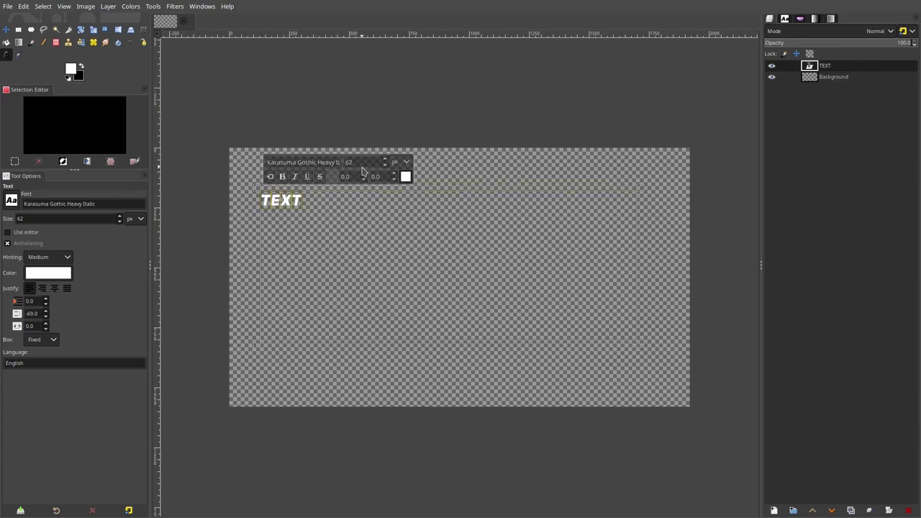
left_click_drag(362, 164, 225, 142)
type("400")
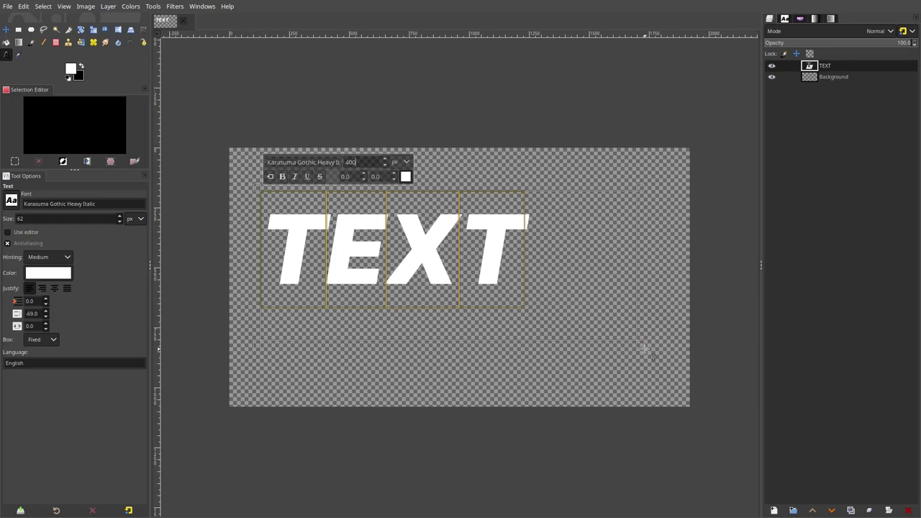
key("ctrl+z")
left_click_drag(369, 164, 188, 135)
type("600")
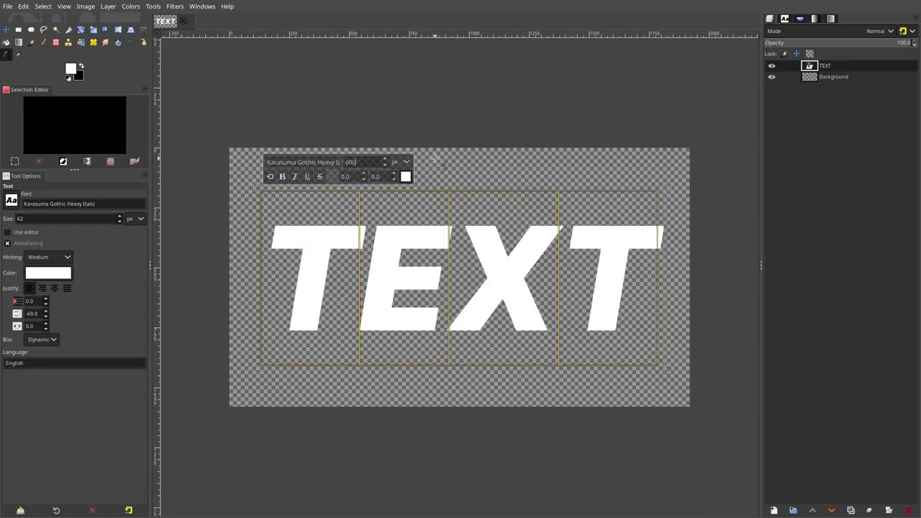
left_click(6, 29)
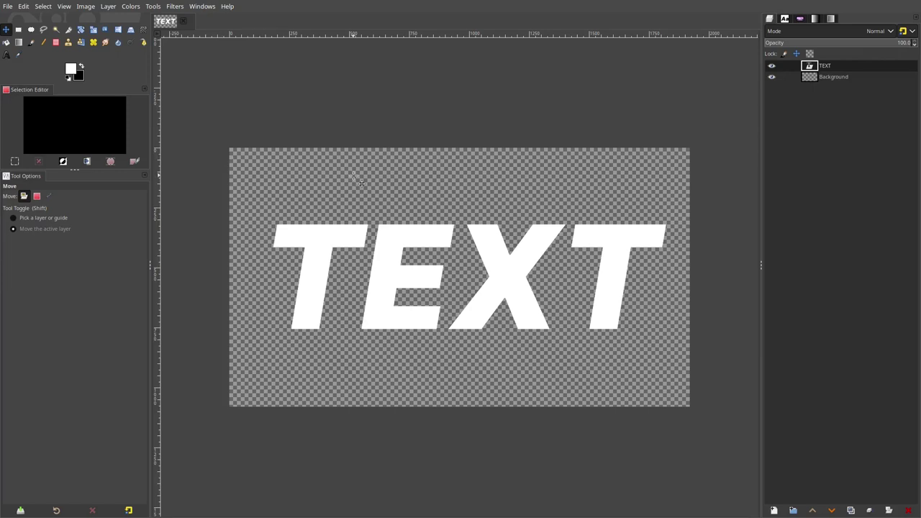
left_click(18, 43)
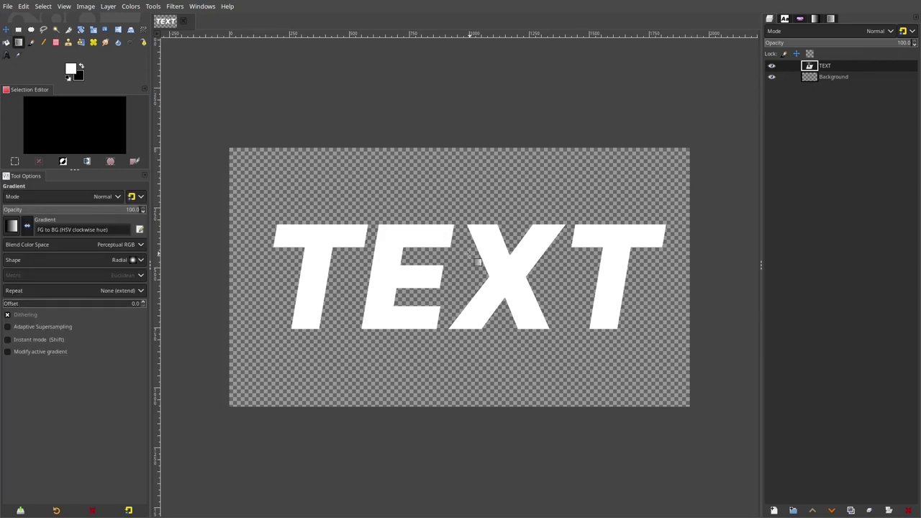
left_click_drag(469, 253, 481, 235)
key("Escape")
Step: Change the colour of the "TEXT" lettering to a muted bluish grey
key("t")
left_click(489, 291)
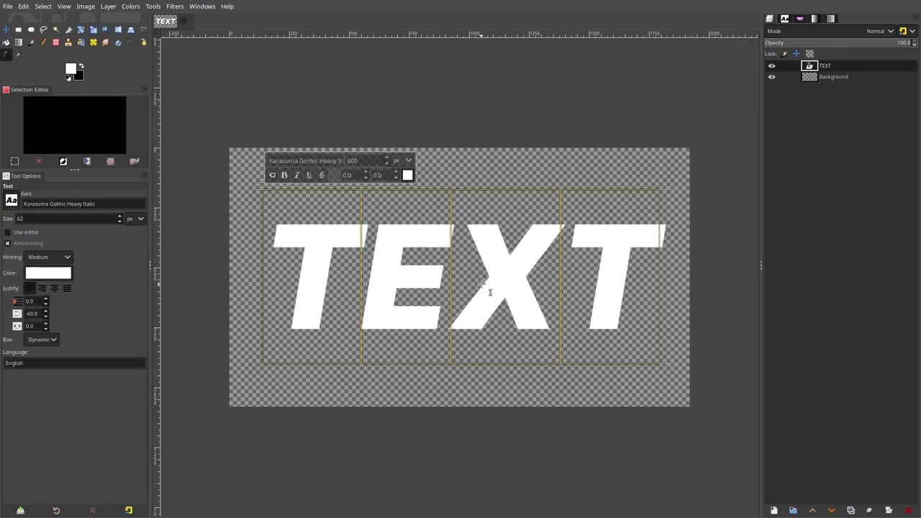
left_click(407, 176)
left_click_drag(360, 184, 311, 194)
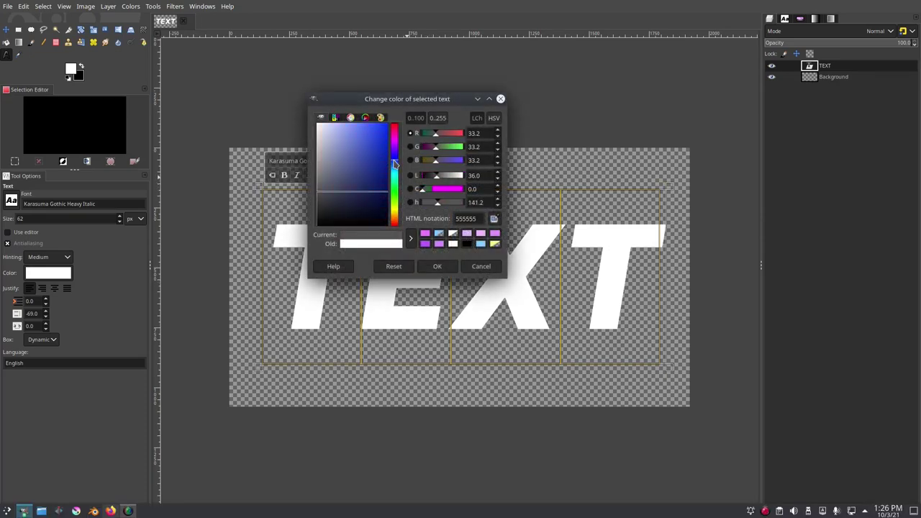
left_click_drag(394, 164, 399, 165)
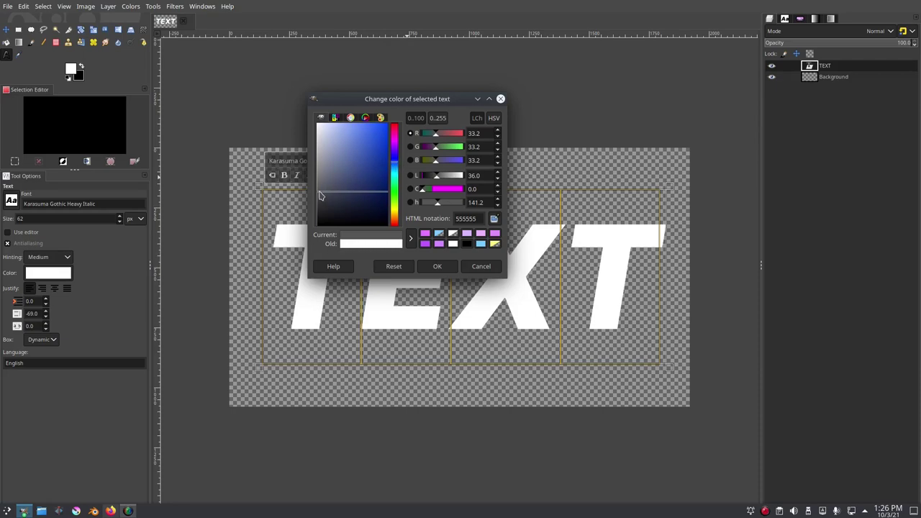
left_click_drag(320, 196, 324, 177)
left_click(437, 266)
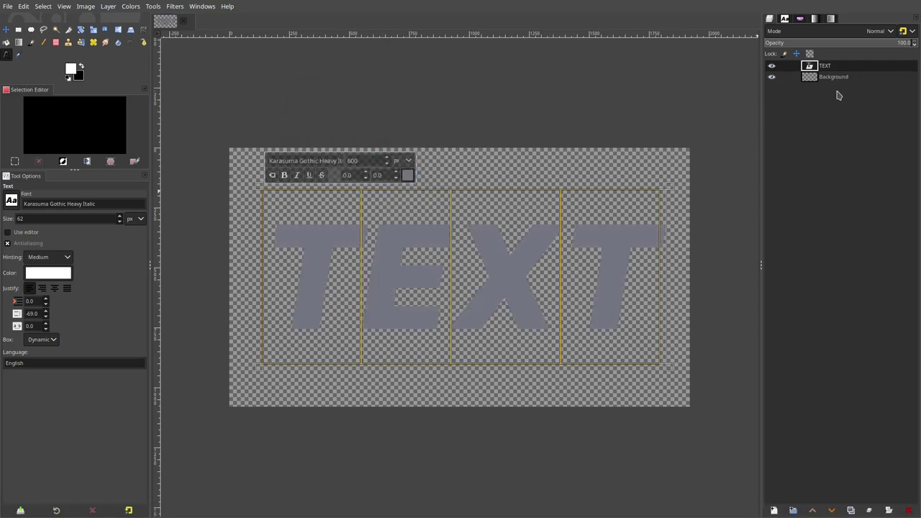
Step: Fill the Background layer with solid black using Bucket Fill
left_click(834, 77)
left_click(19, 42)
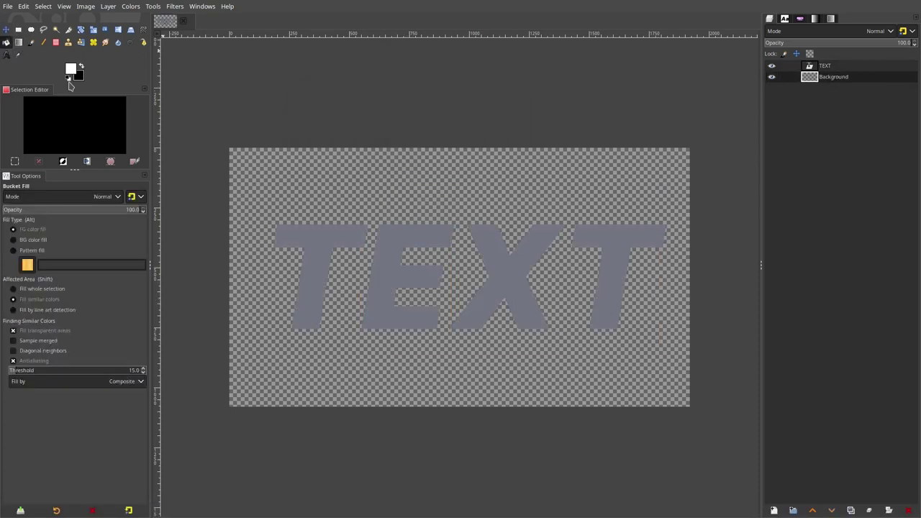
left_click(479, 232)
scroll(551, 232, "right", 3)
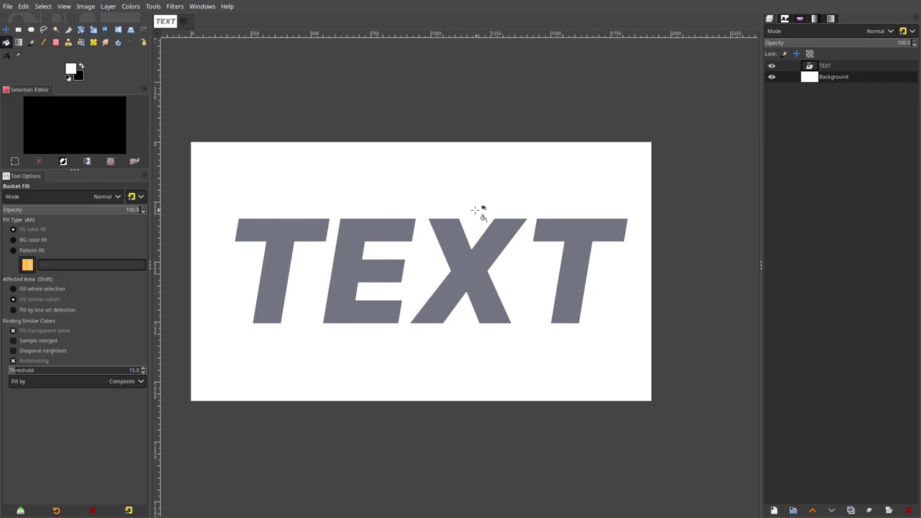
left_click(81, 68)
left_click(348, 187)
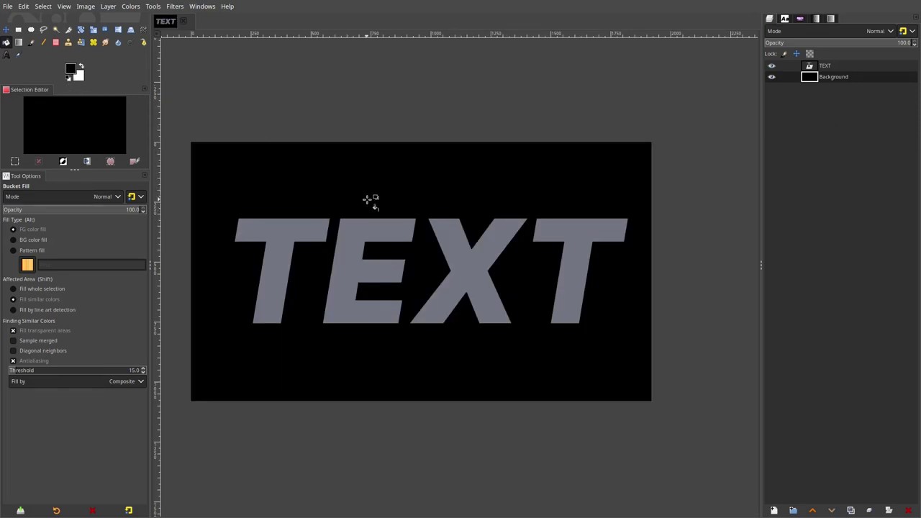
left_click_drag(452, 196, 500, 188)
left_click_drag(593, 231, 569, 229)
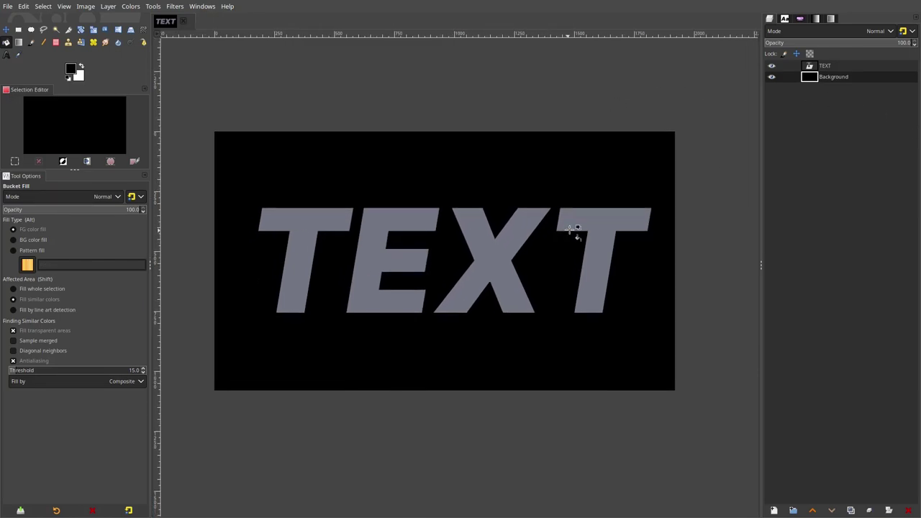
Step: Place the TEXT layer in a new layer group and add a transparent 1920 × 1080 px layer above it inside the group
right_click(832, 67)
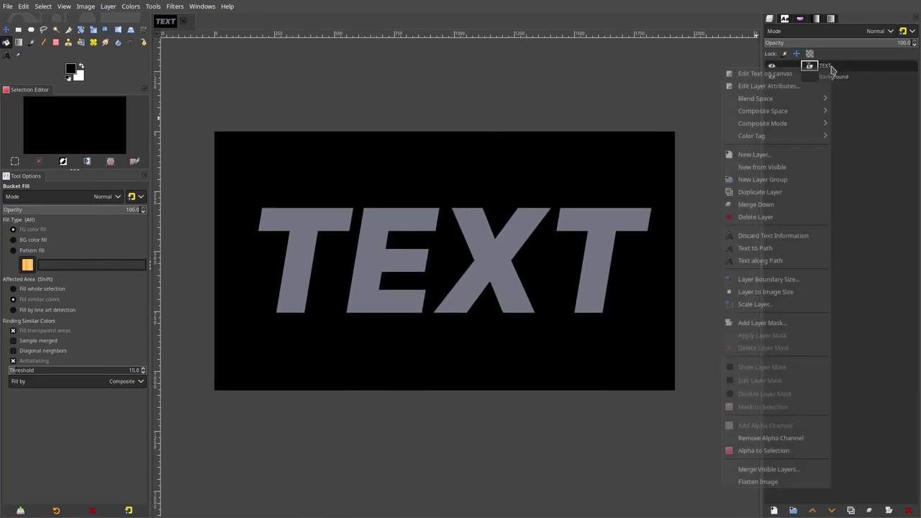
left_click(769, 182)
left_click_drag(821, 79, 837, 68)
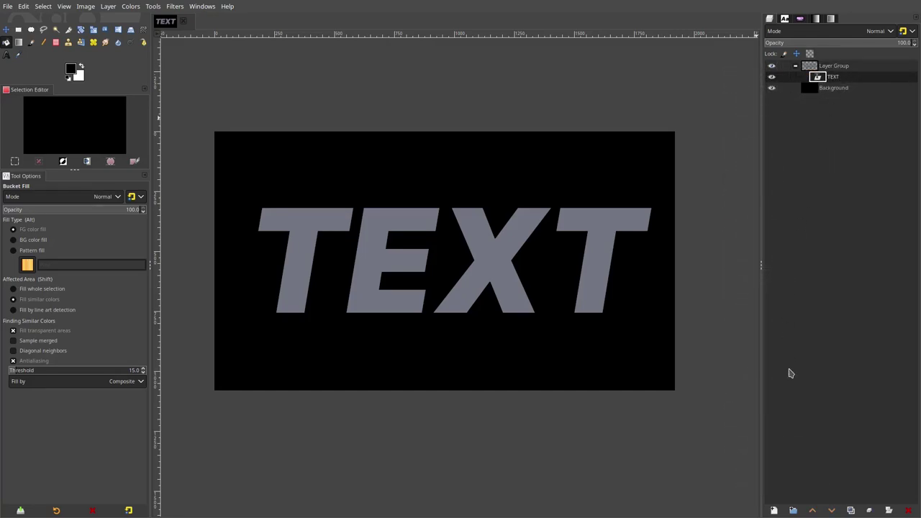
left_click(773, 510)
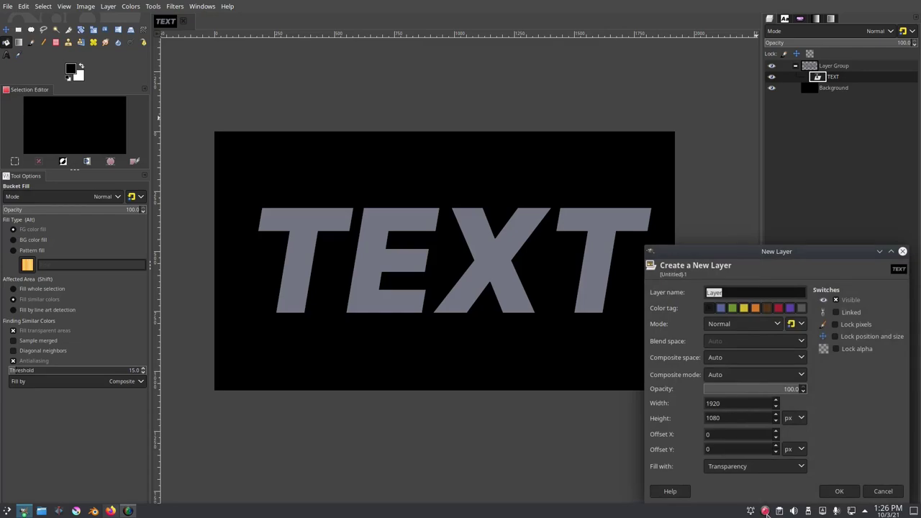
left_click(837, 492)
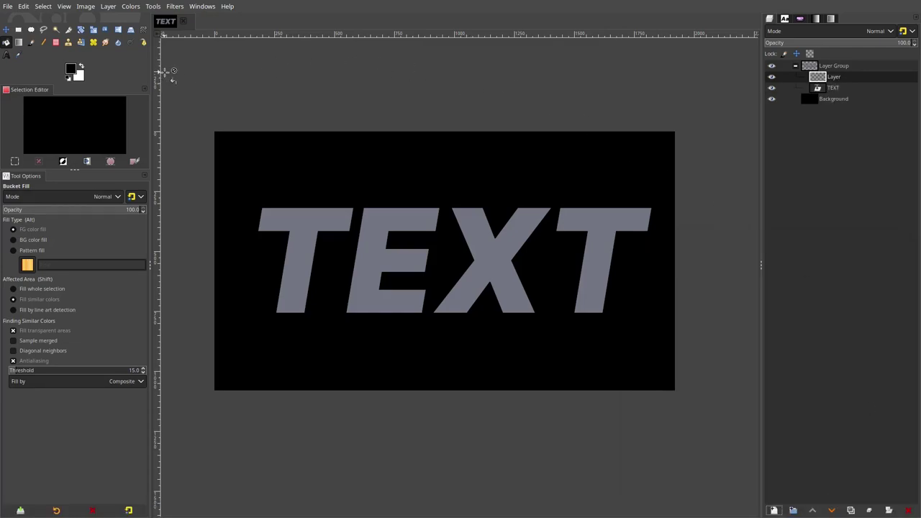
Step: Set up the Gradient tool with a Linear shape, white as the foreground colour and black as the background colour
left_click(20, 43)
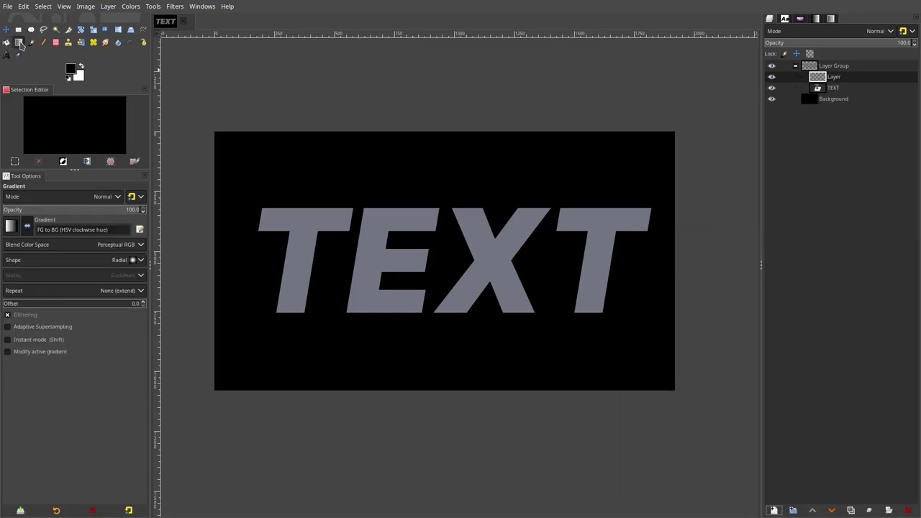
left_click(130, 260)
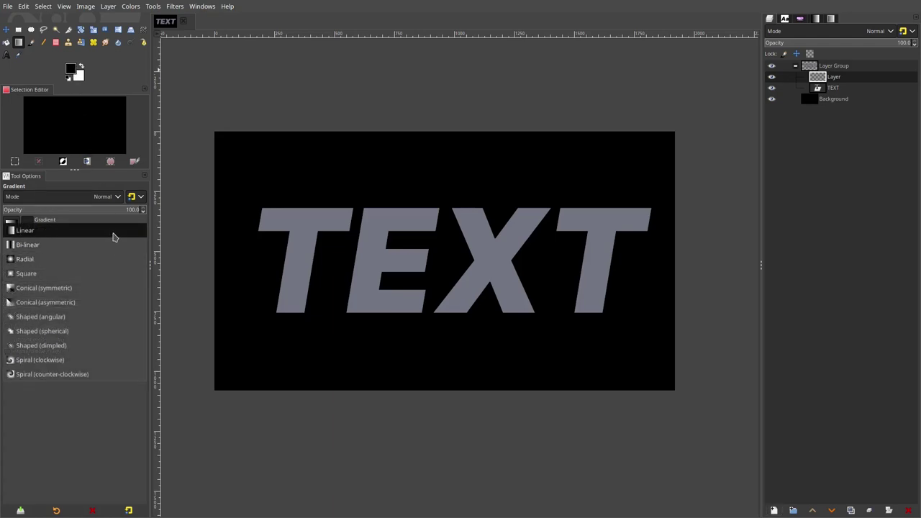
left_click(113, 233)
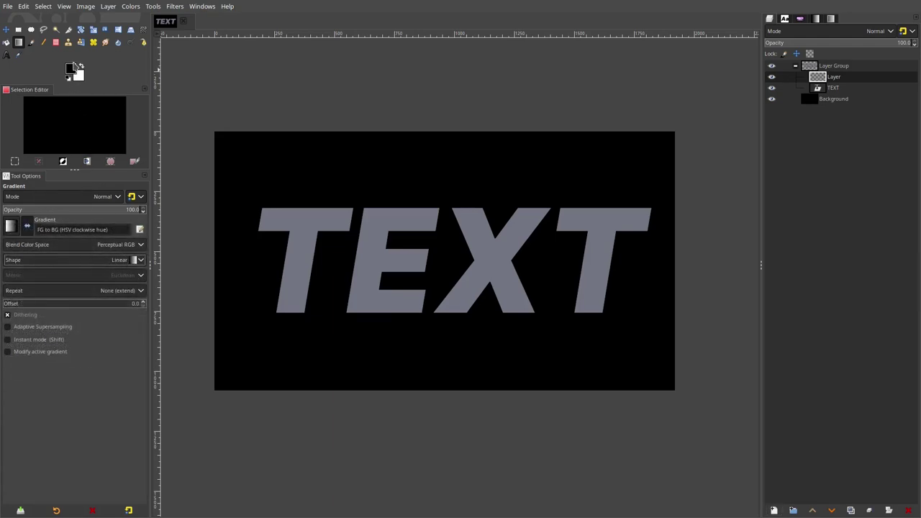
left_click(80, 69)
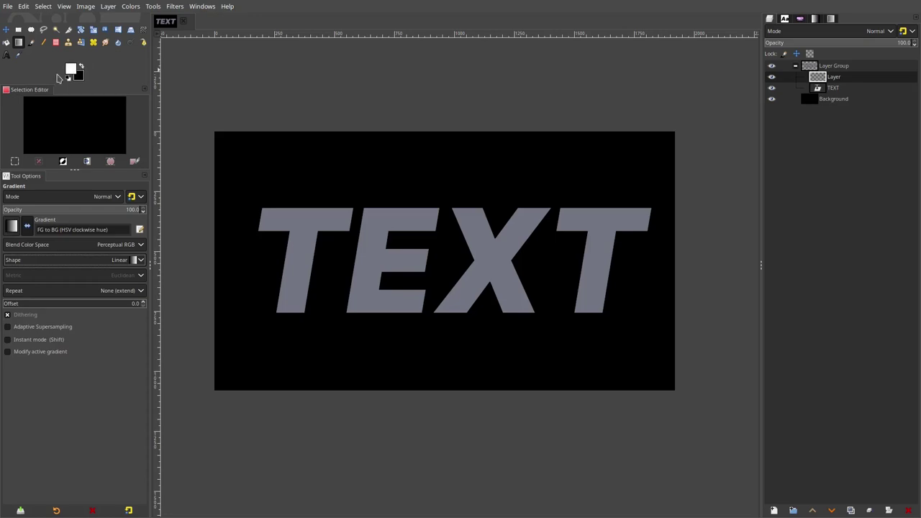
left_click(456, 206)
left_click_drag(455, 207, 454, 316)
key("Escape")
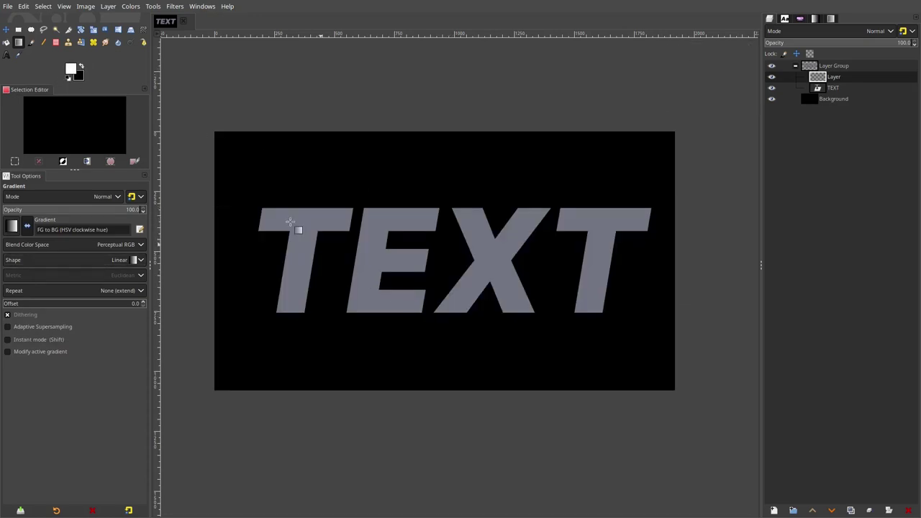
Step: Apply a vertical white-to-black gradient to the new layer, from the tops of the letters to about X 964, Y 836 px
left_click(24, 228)
left_click(27, 228)
left_click(446, 209)
left_click_drag(445, 208, 449, 332)
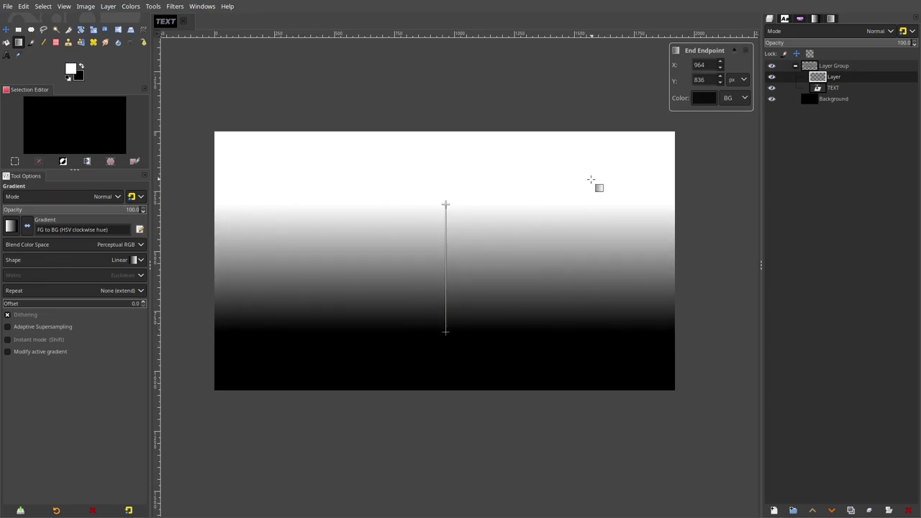
key("Return")
Step: Set the blend mode of the gradient layer to Overlay
left_click(840, 30)
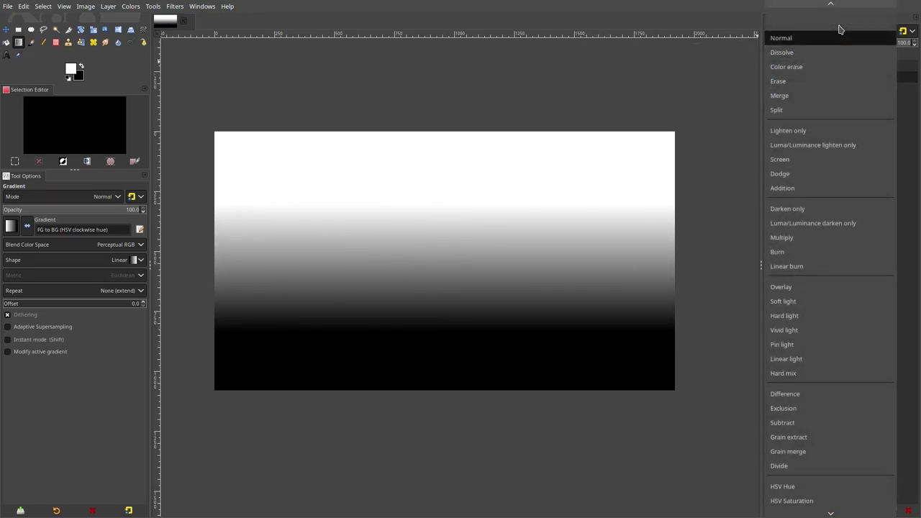
left_click(647, 20)
left_click(804, 32)
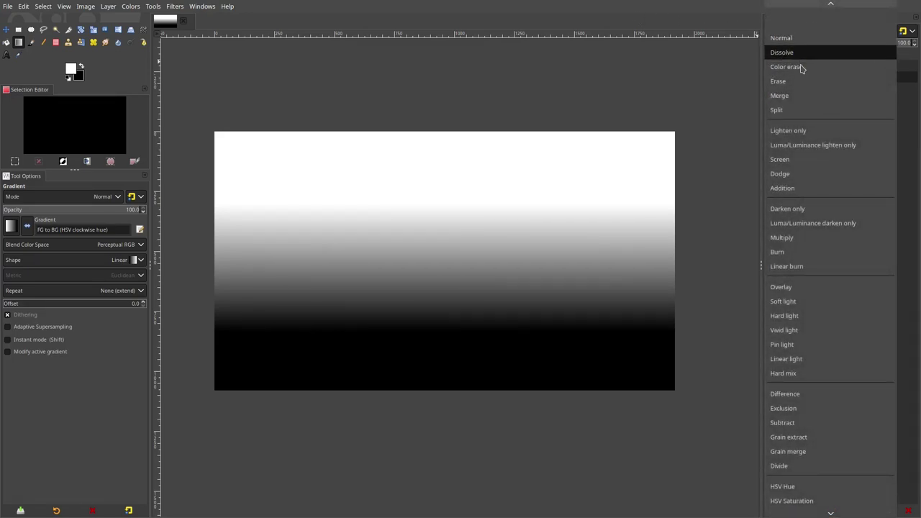
left_click(810, 286)
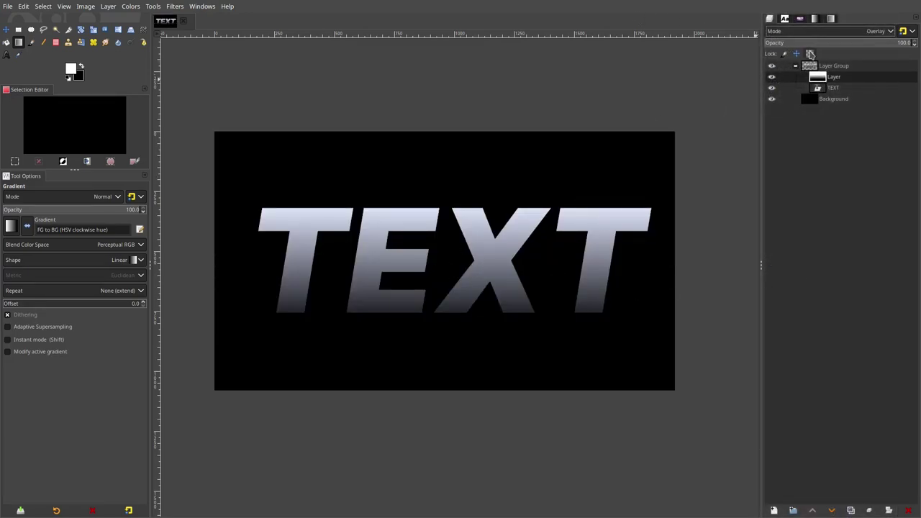
left_click_drag(440, 168, 428, 400)
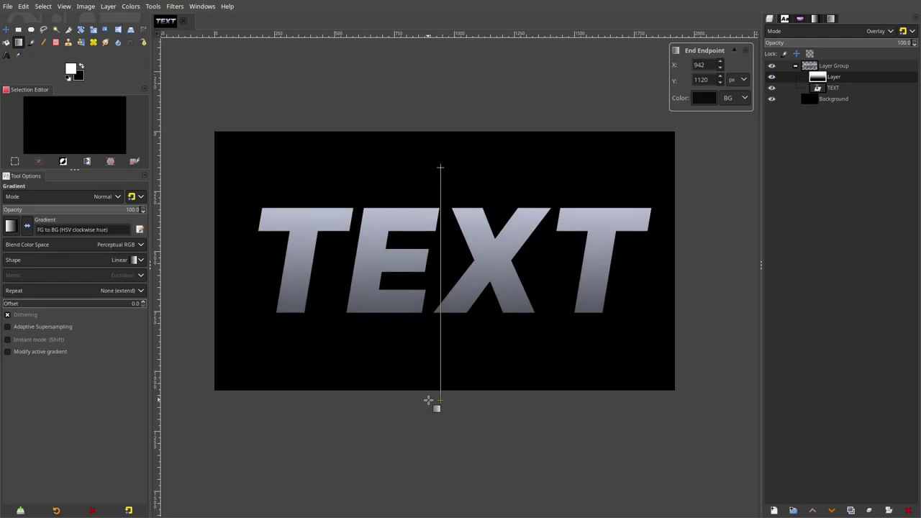
key("ctrl+z")
left_click_drag(452, 155, 438, 373)
key("Escape")
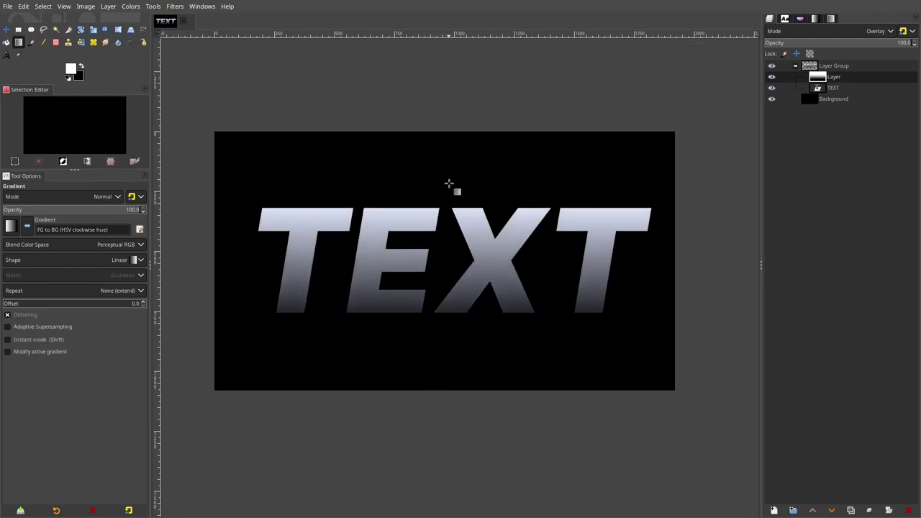
left_click_drag(447, 168, 448, 380)
key("Escape")
left_click_drag(450, 178, 450, 394)
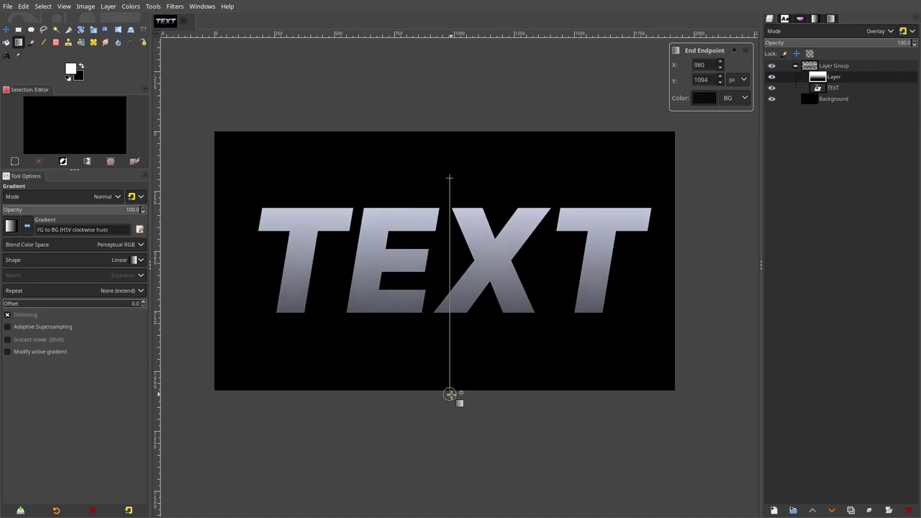
key("Escape")
left_click_drag(439, 178, 438, 338)
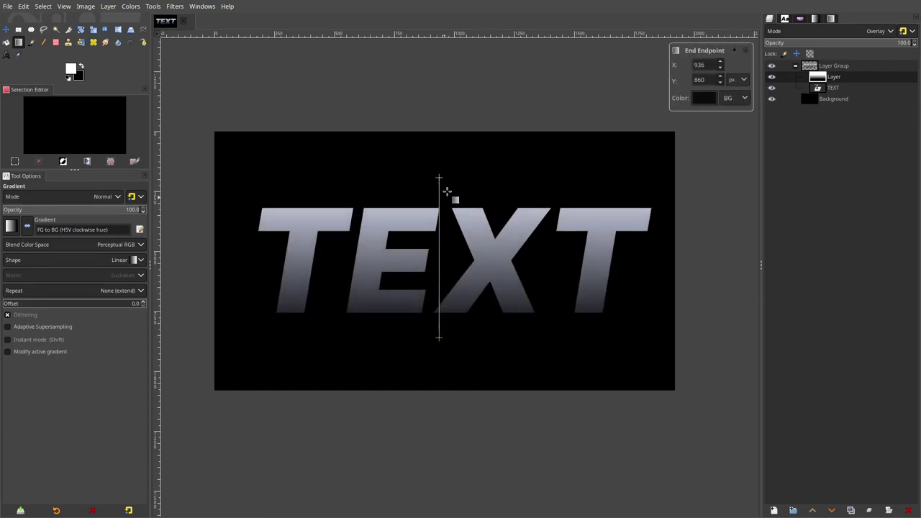
key("Escape")
Step: Apply a longer vertical white-to-black gradient to the Overlay layer, from well above the letters to about X 964, Y 936 px
left_click_drag(445, 154, 438, 355)
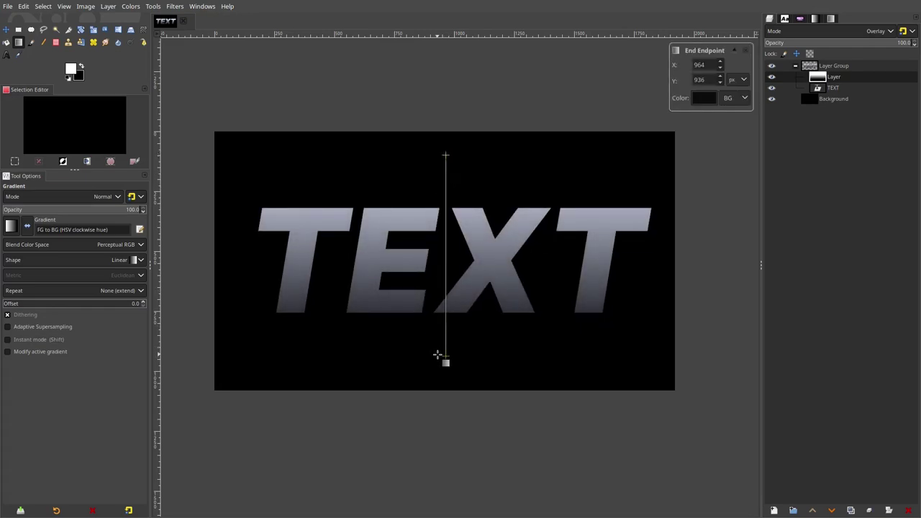
key("Return")
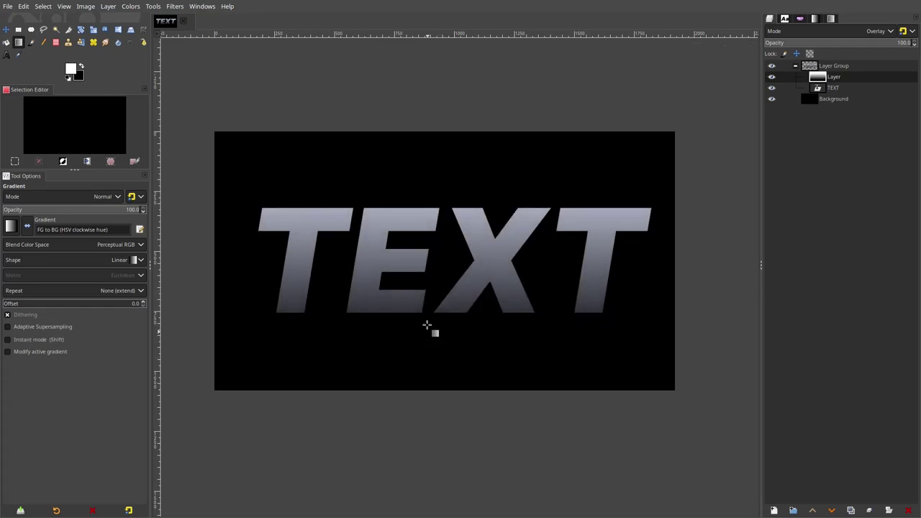
Step: Set up the Paintbrush with the 2. Hardness 025 brush at size 321 and add a transparent 1920 × 1080 px layer above the gradient
scroll(459, 309, "down", 4, "ctrl")
scroll(461, 311, "up", 4, "ctrl")
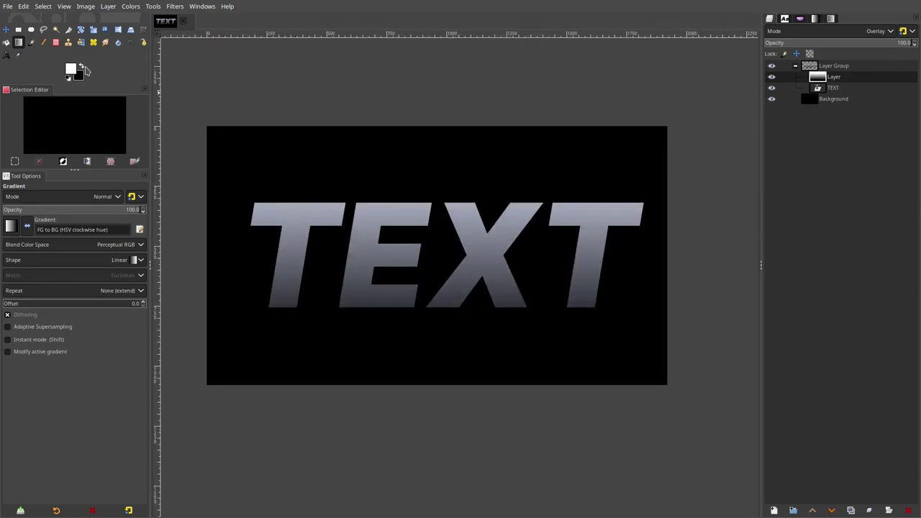
left_click(31, 44)
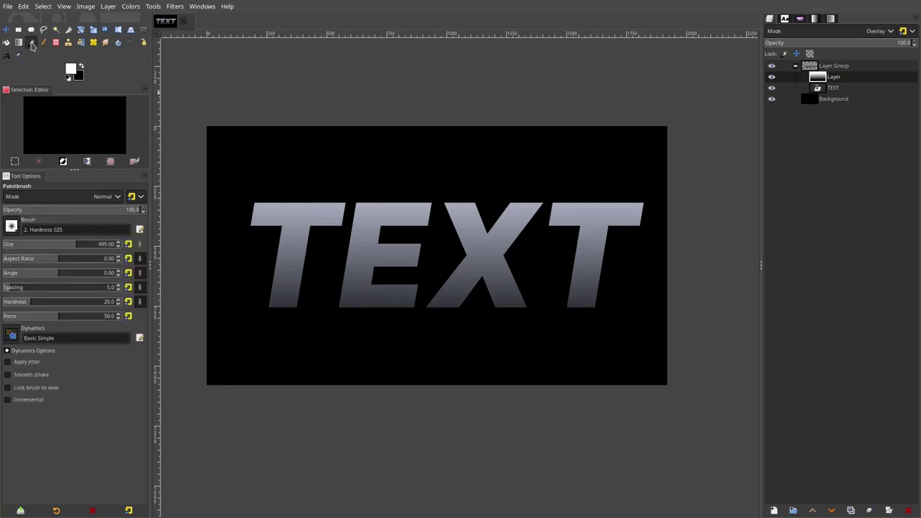
left_click(12, 226)
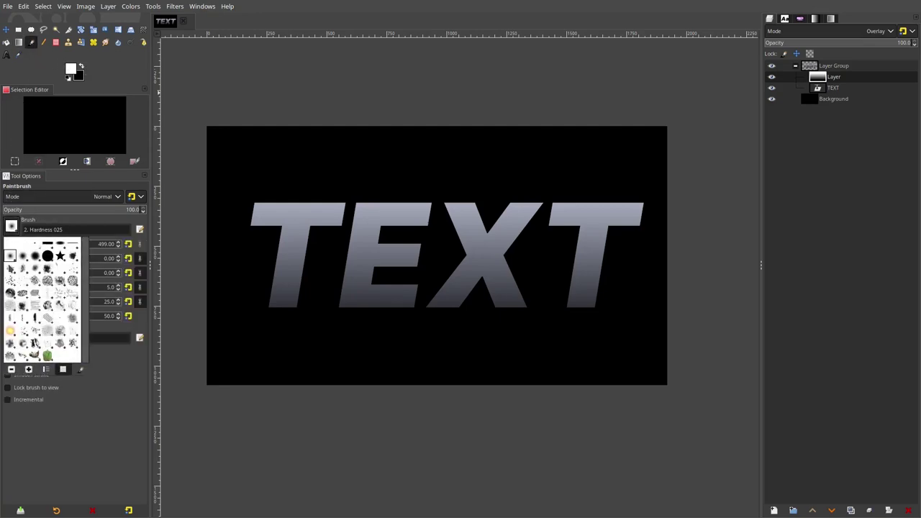
left_click(13, 227)
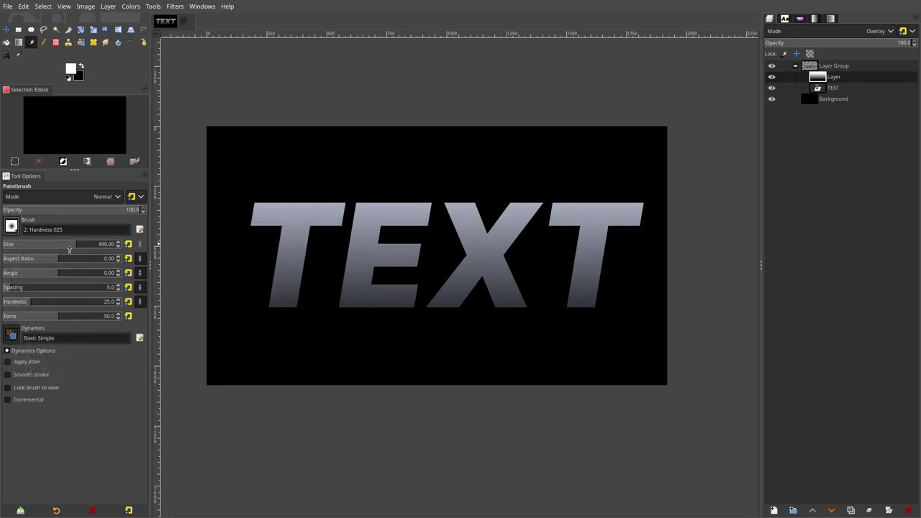
left_click_drag(69, 248, 56, 247)
left_click(59, 246)
left_click(773, 510)
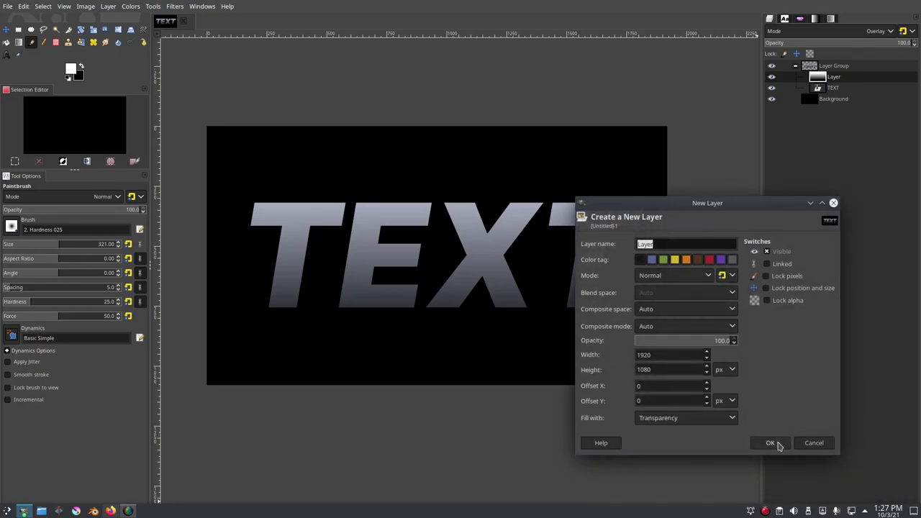
left_click(770, 444)
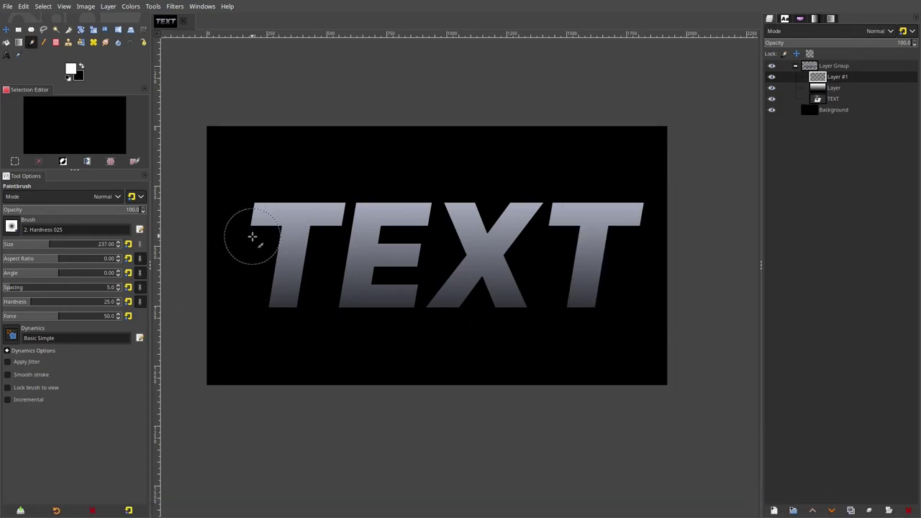
Step: Try a straight white brush stroke across the lettering at size 257 on the new layer, and undo it
left_click_drag(53, 247, 51, 246)
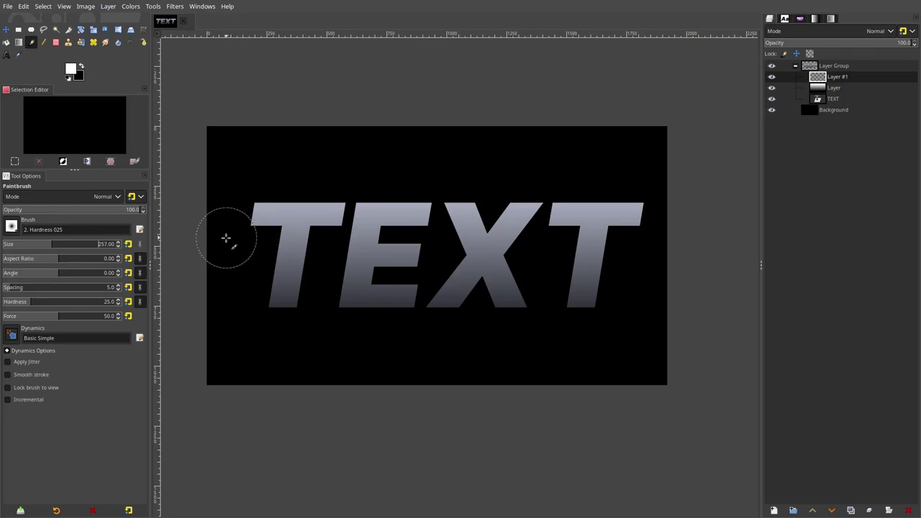
left_click(225, 238)
left_click(694, 235, "shift")
key("ctrl+z")
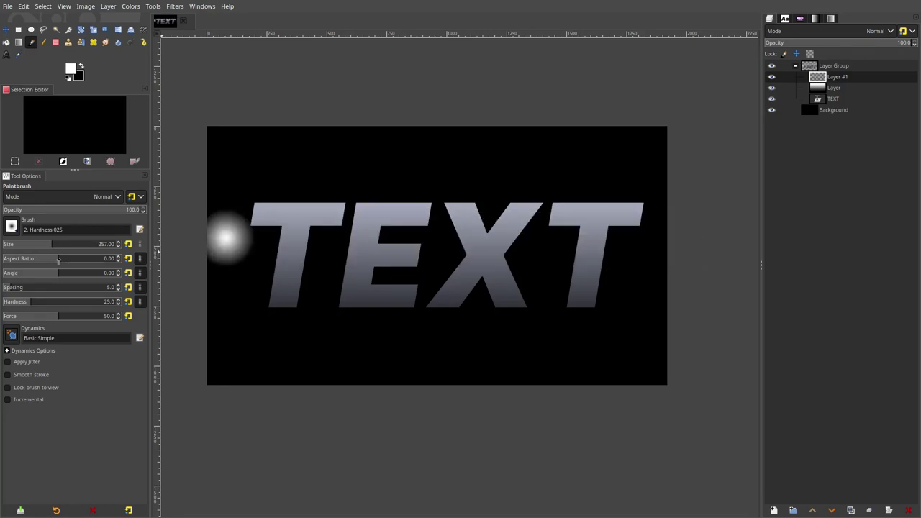
key("ctrl+z")
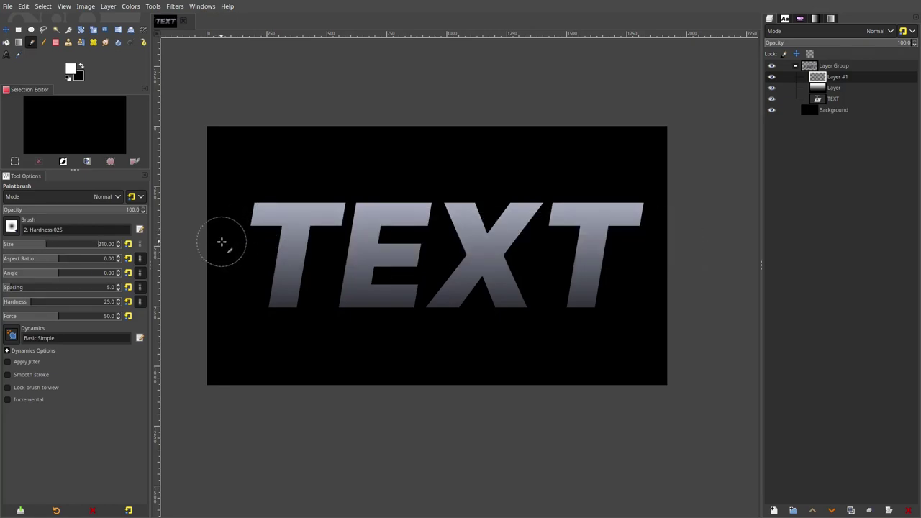
Step: Paint a straight horizontal white stroke across the lettering with a size 210 brush and set the layer's blend mode to Overlay
left_click(221, 241)
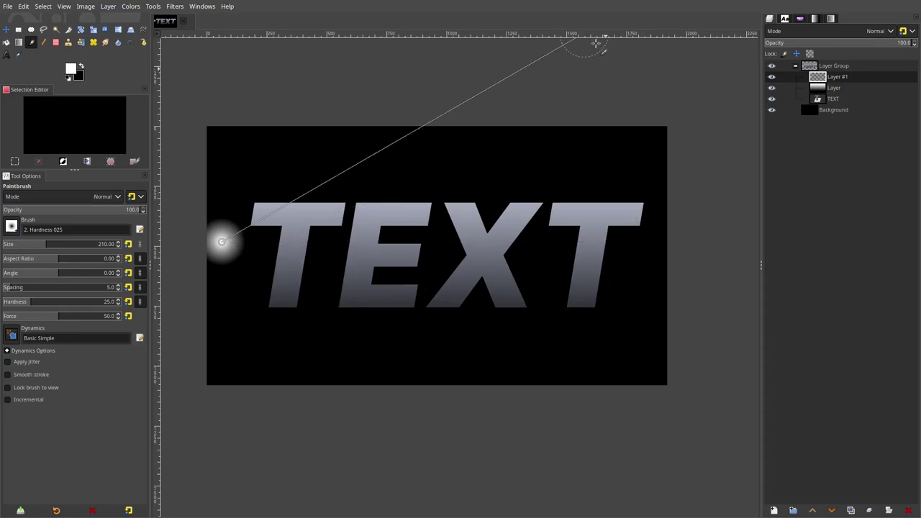
left_click(691, 243, "shift")
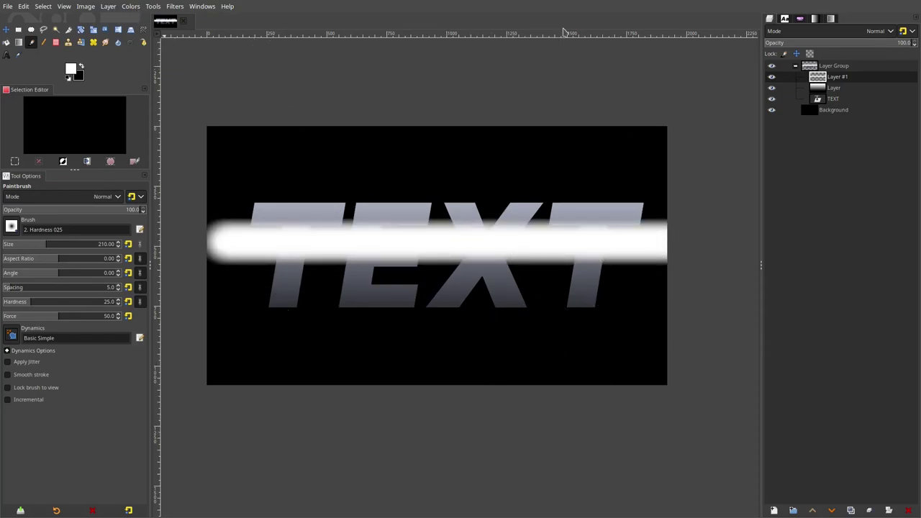
left_click(876, 31)
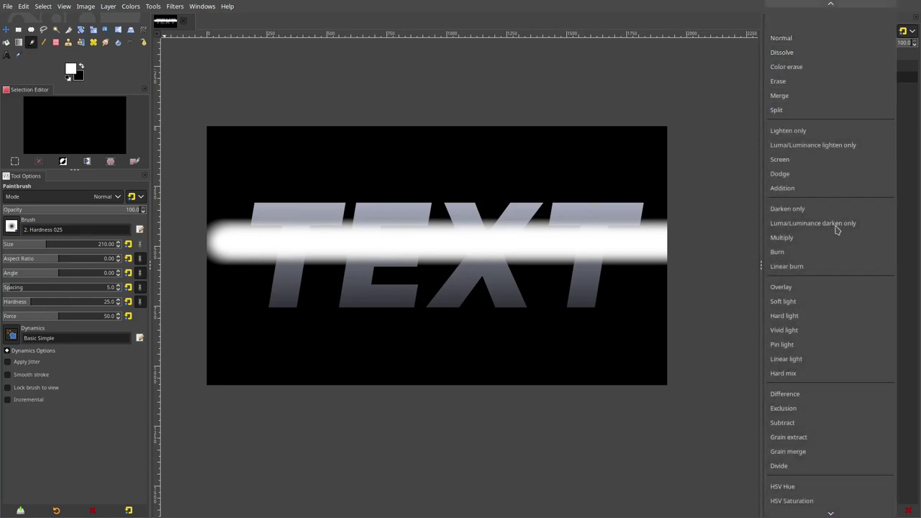
left_click(832, 288)
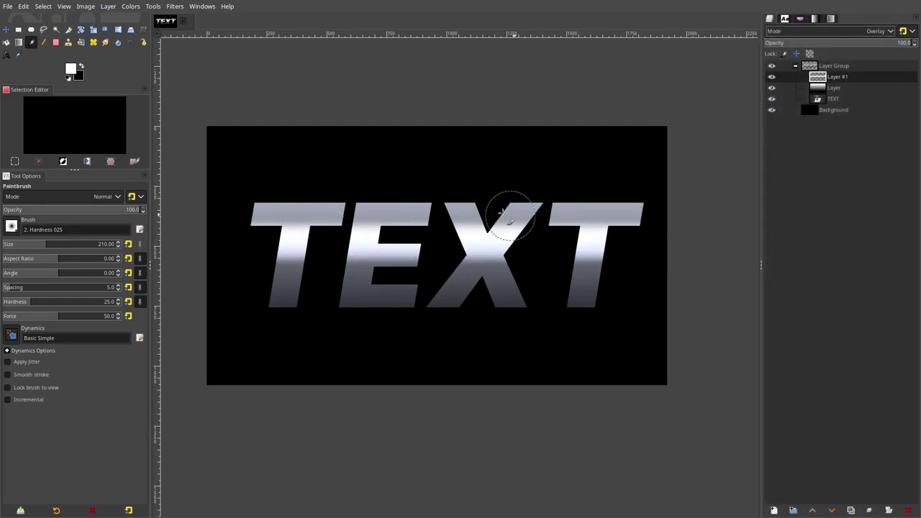
Step: Apply a Gaussian Blur of about 26.57 in X and Y to the white stroke layer
left_click(175, 7)
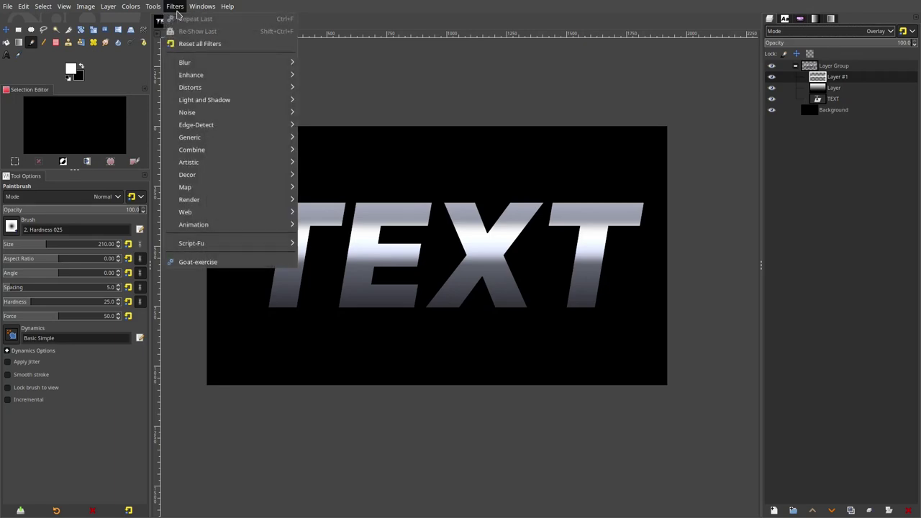
mouse_move(202, 65)
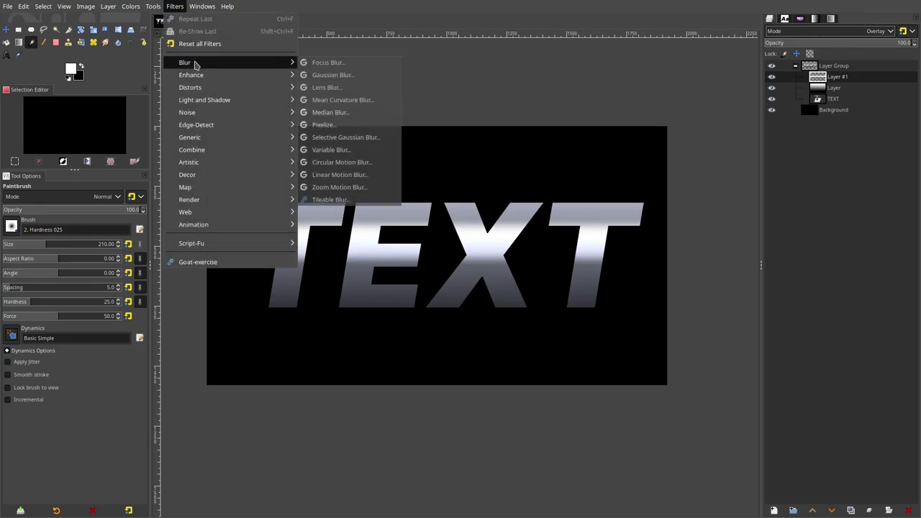
left_click(335, 76)
left_click_drag(49, 207, 67, 211)
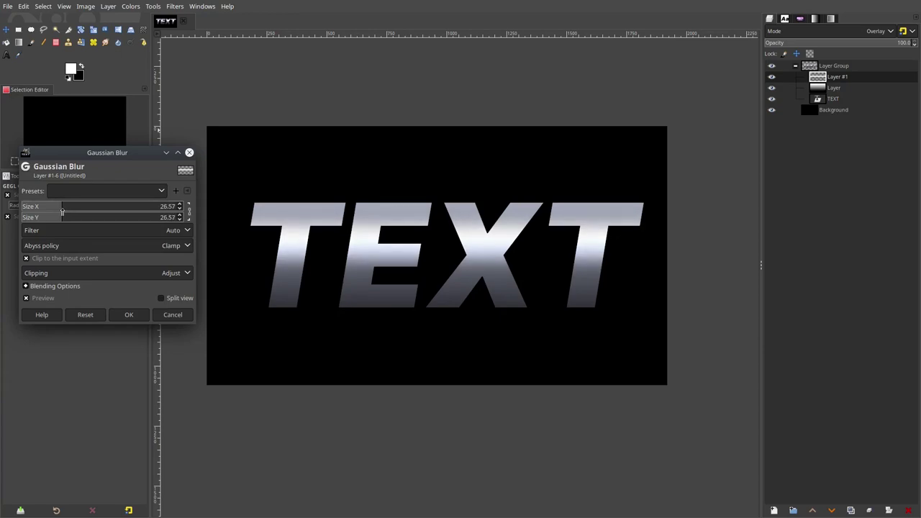
left_click(129, 315)
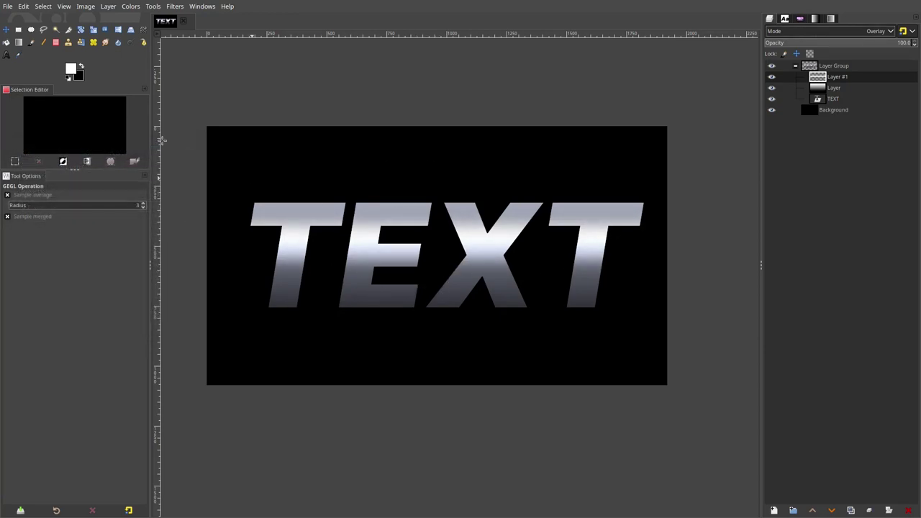
Step: Move the blurred highlight layer slightly to adjust where the bright band crosses the letters
left_click(6, 29)
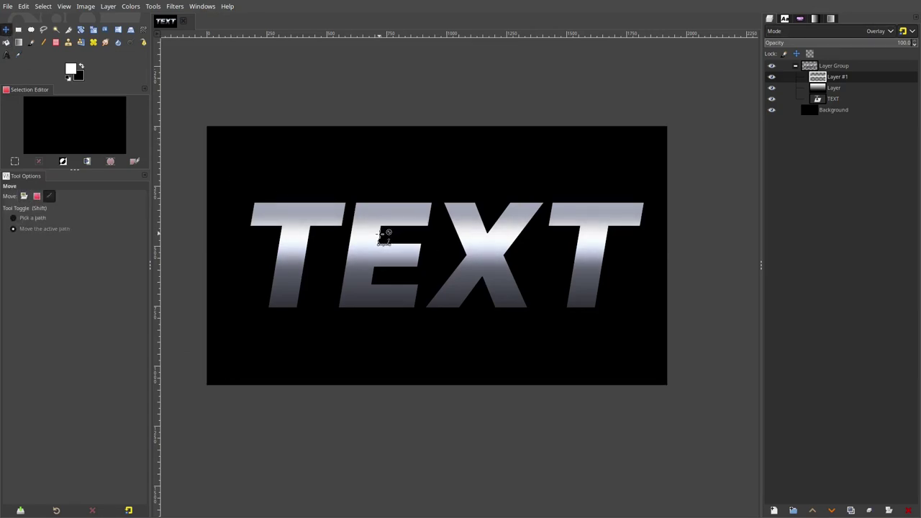
key("plus")
key("minus")
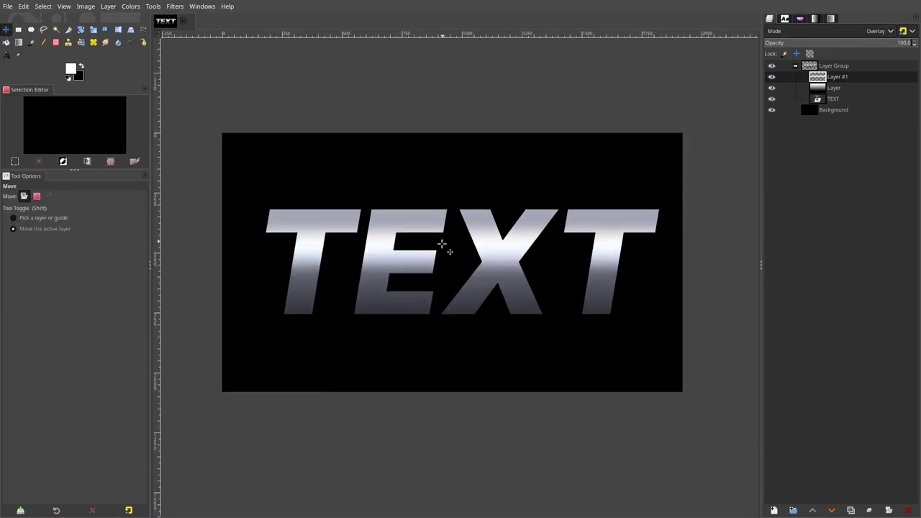
mouse_move(440, 236)
left_mouse_down()
mouse_move(451, 251)
mouse_move(452, 242)
mouse_move(448, 257)
mouse_move(450, 249)
mouse_move(460, 258)
mouse_move(451, 251)
left_mouse_up()
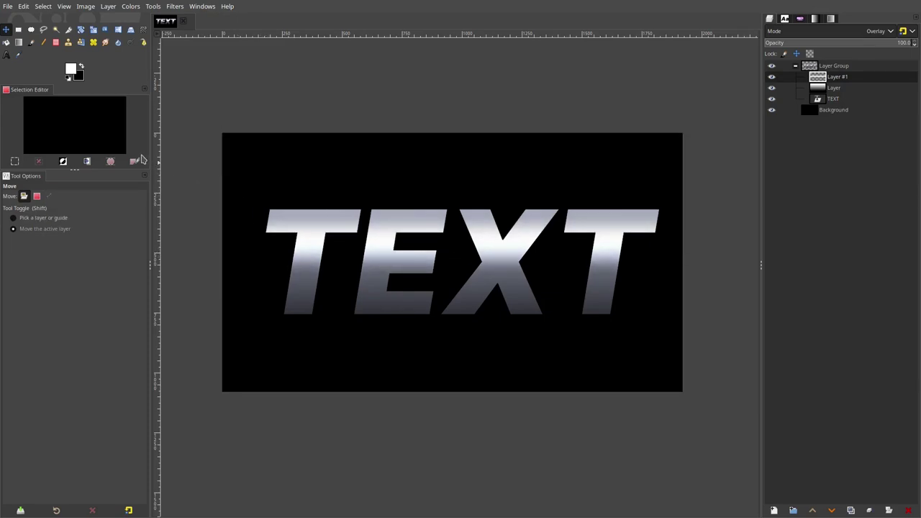
left_click(31, 42)
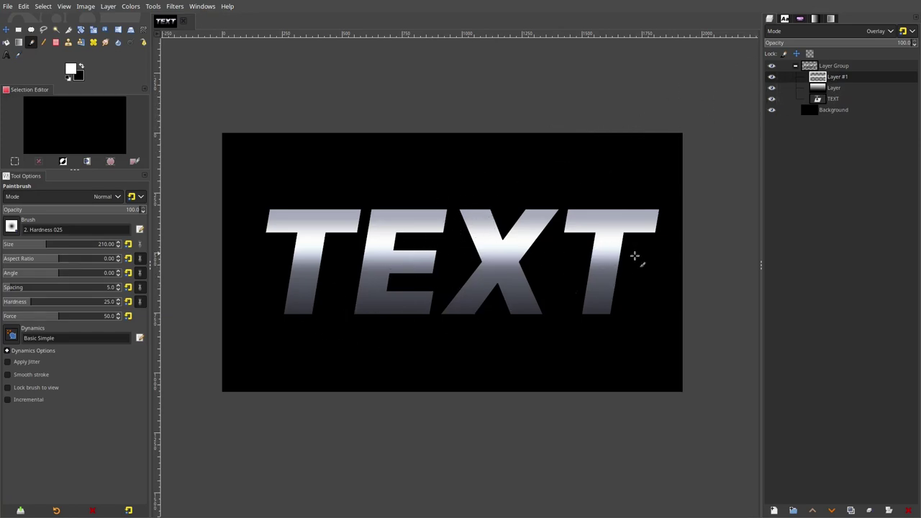
Step: Toggle the blurred highlight layer off and on to check its effect, and duplicate it
right_click(845, 79)
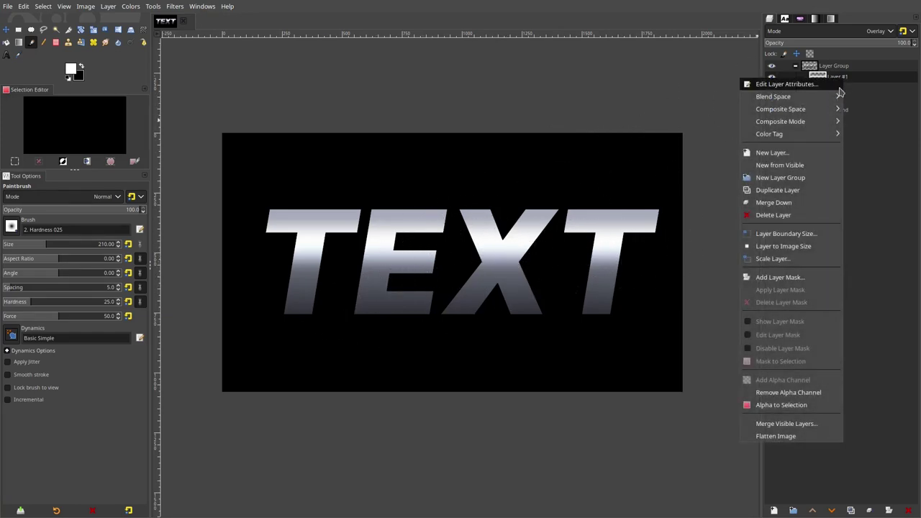
left_click(864, 80)
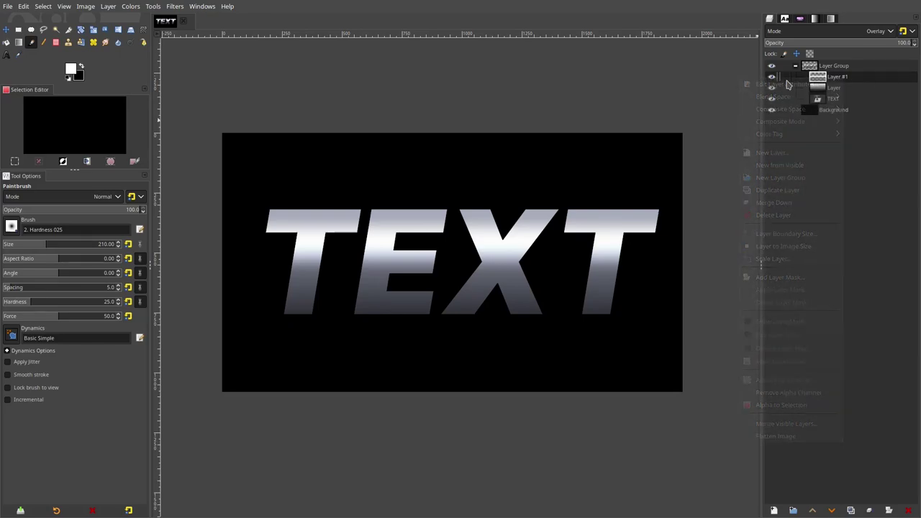
left_click(772, 78)
left_click(772, 78)
right_click(815, 77)
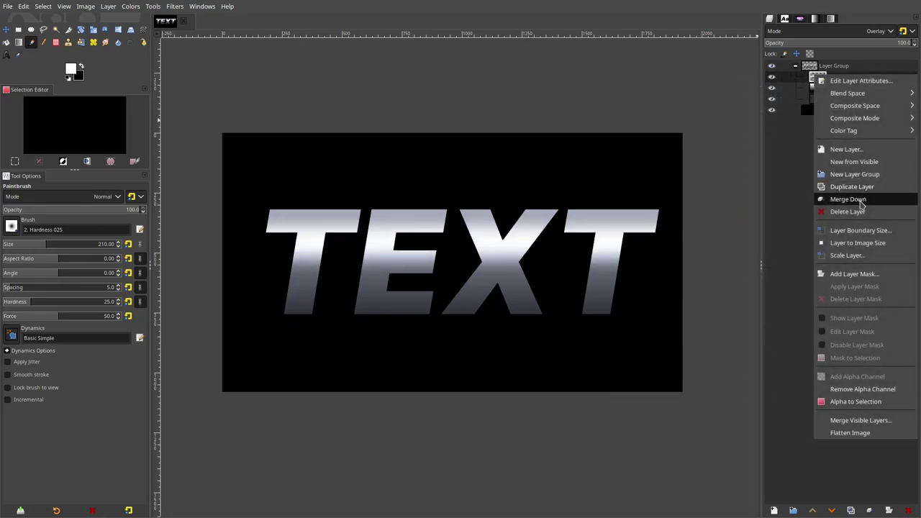
left_click(835, 188)
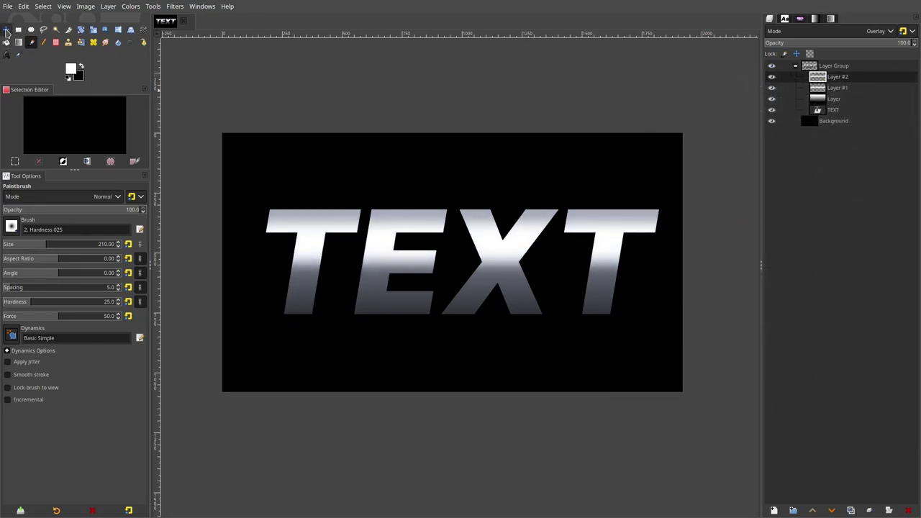
Step: Move the duplicated highlight layer down so its soft upper edge lightens the bottoms of the letters
left_click(7, 31)
left_click_drag(482, 264, 511, 311)
scroll(509, 310, "down", 3)
scroll(513, 306, "up", 3)
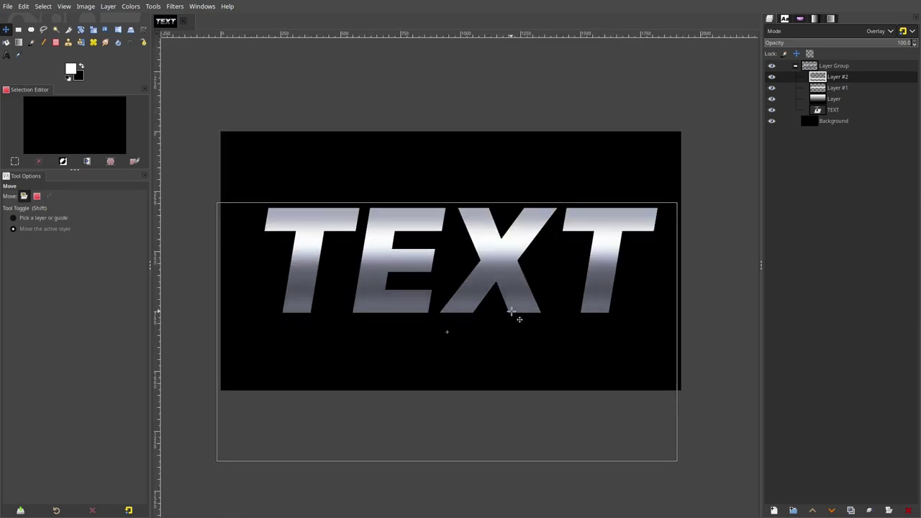
scroll(524, 311, "down", 3)
scroll(525, 308, "up", 4)
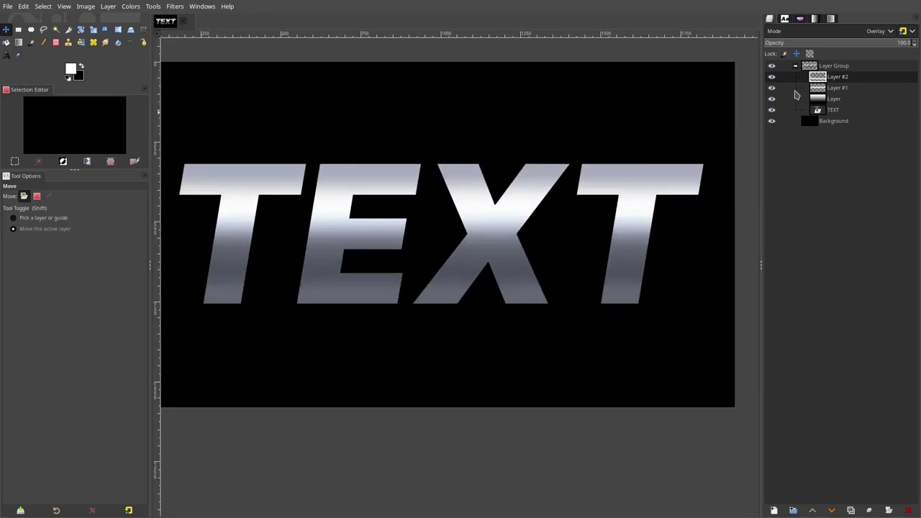
Step: Duplicate the lower highlight layer to strengthen the light band along the bottoms of the letters
right_click(839, 76)
left_click(774, 187)
scroll(597, 230, "down", 3)
scroll(720, 154, "up", 3)
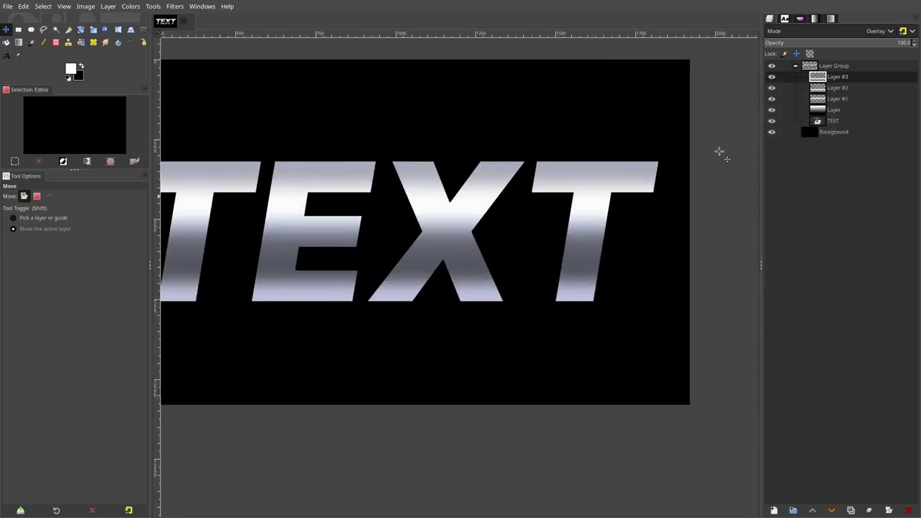
Step: Reduce the opacity of the topmost highlight copy to 23.5, comparing the lettering with the layer hidden and shown
left_click_drag(825, 45, 816, 43)
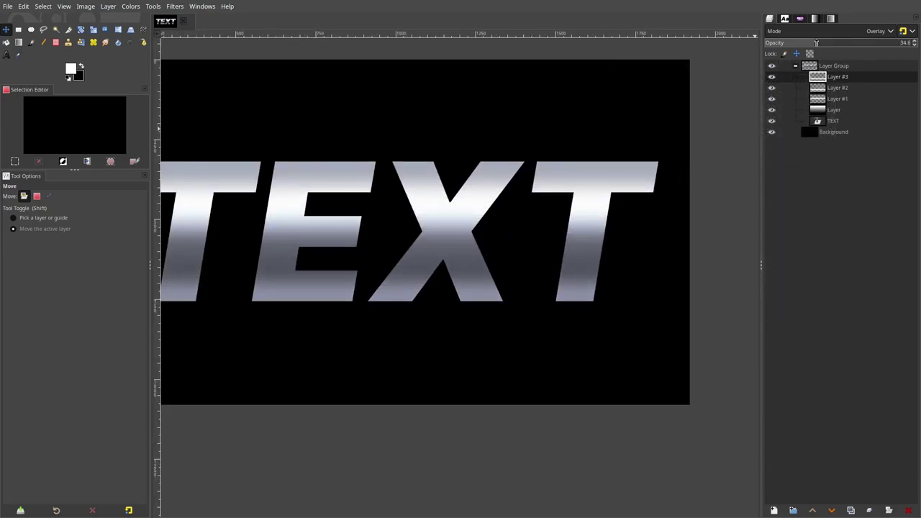
left_click_drag(562, 131, 640, 169)
left_click(772, 78)
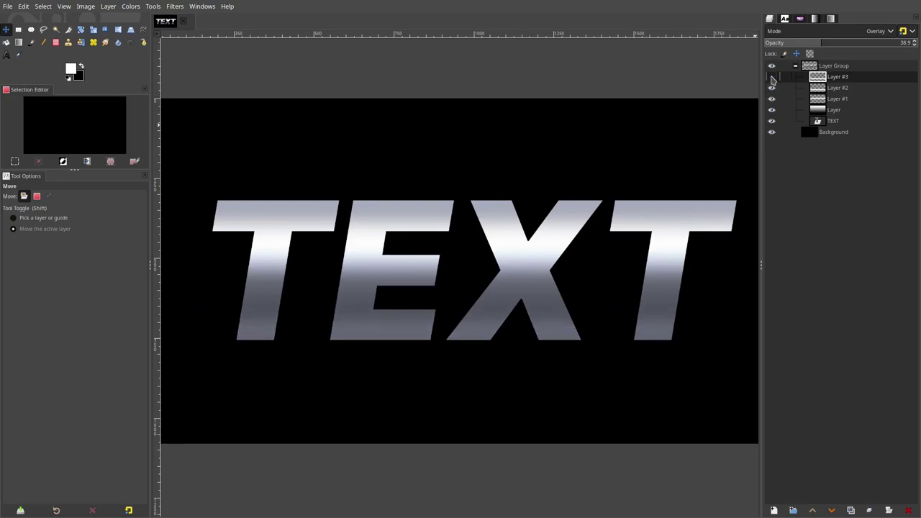
left_click(772, 78)
scroll(573, 224, "down", 6)
scroll(580, 221, "up", 5)
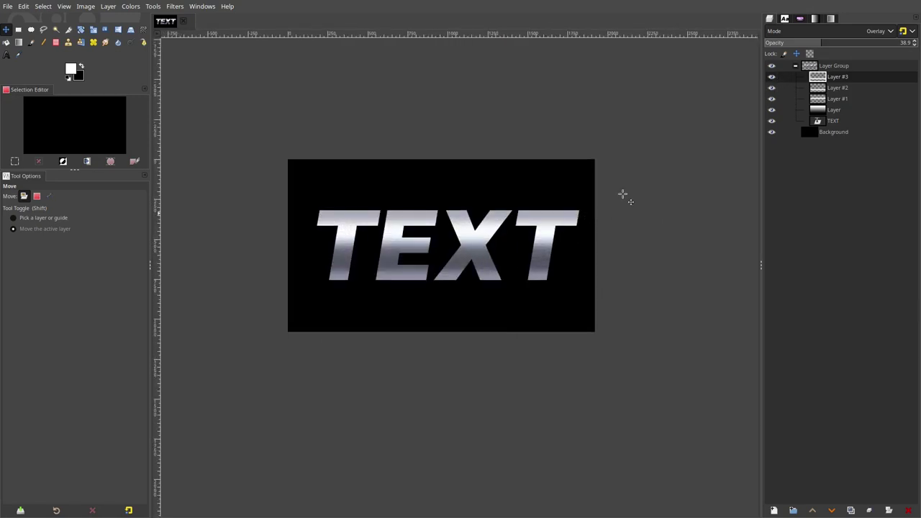
left_click_drag(822, 44, 798, 43)
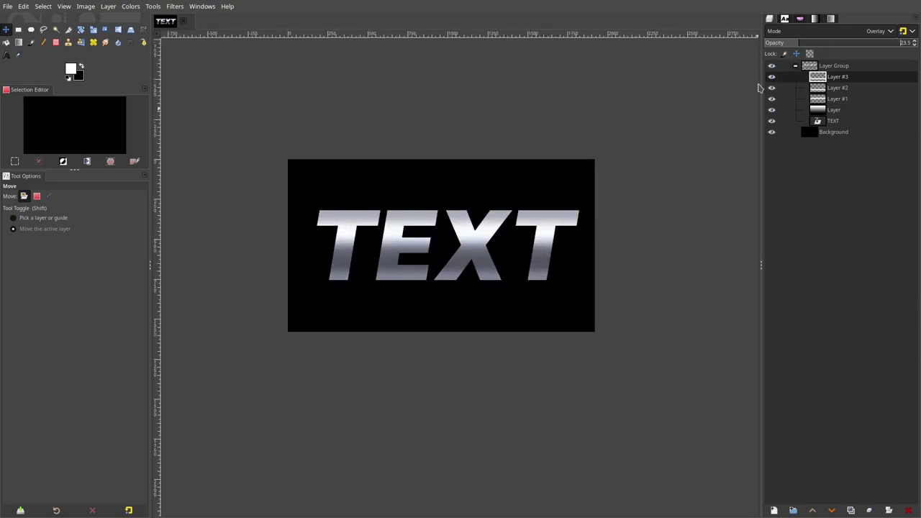
scroll(455, 267, "up", 2)
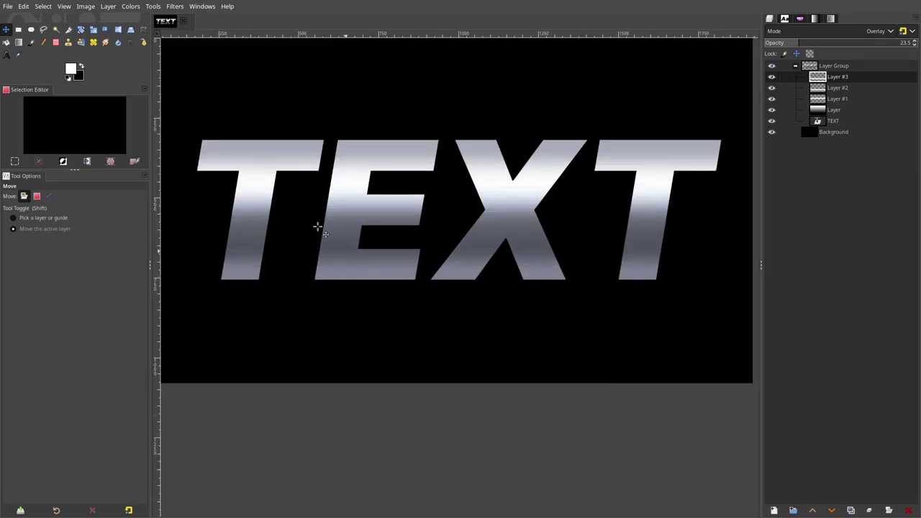
scroll(318, 226, "down", 2)
Step: Switch to the Paintbrush at size 128 and add a new transparent layer at the top of the layer group
key("p")
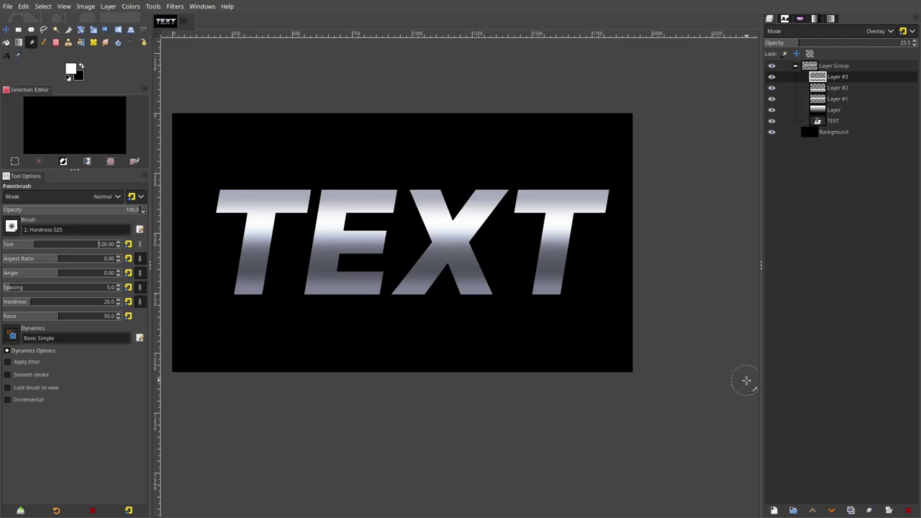
left_click(773, 510)
left_click(849, 494)
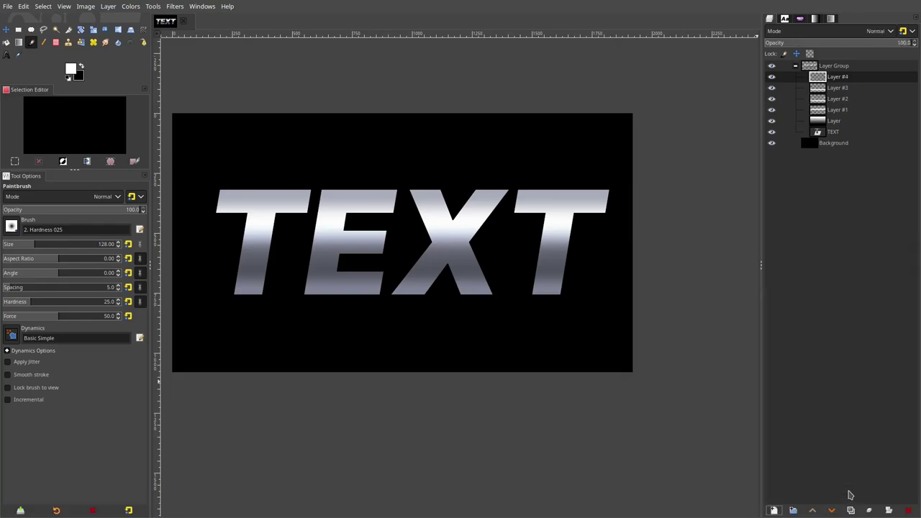
Step: Paint a straight black band across the middle of the lettering with the soft brush on the new layer
left_click(223, 255)
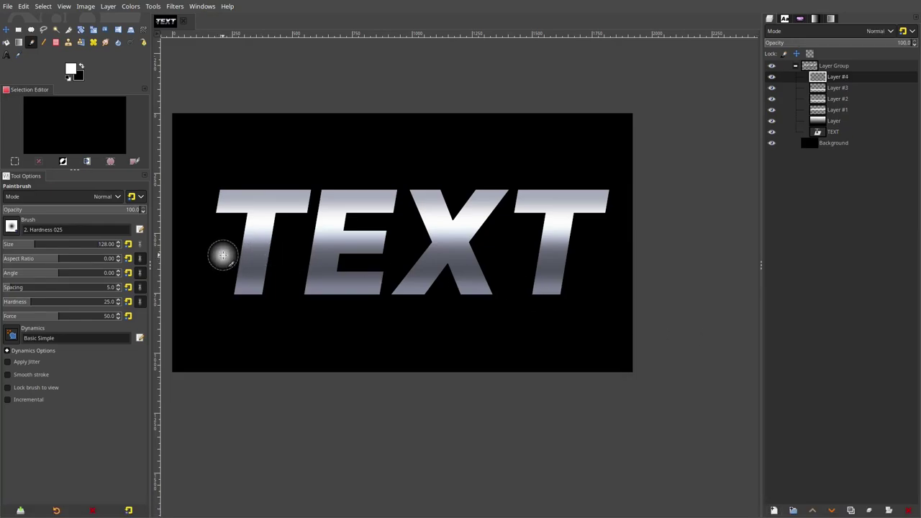
left_click(81, 65)
left_click(213, 258)
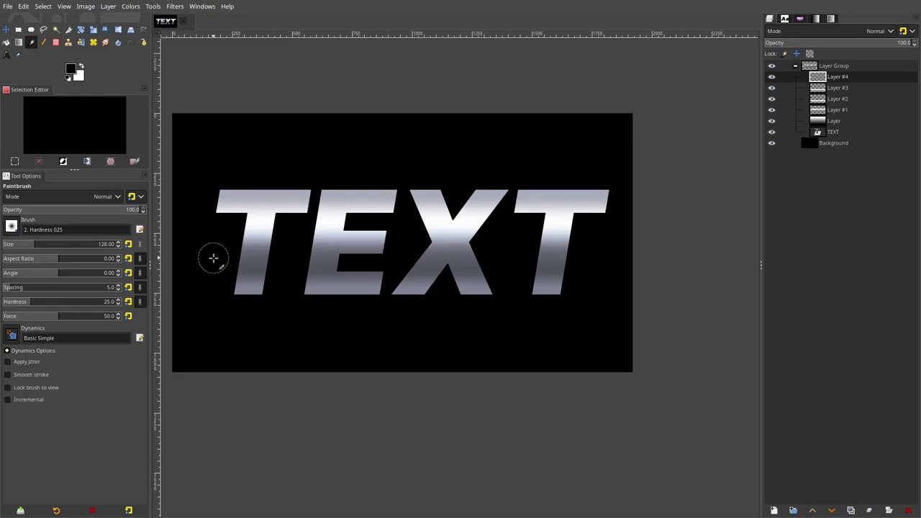
left_click(604, 260, "shift")
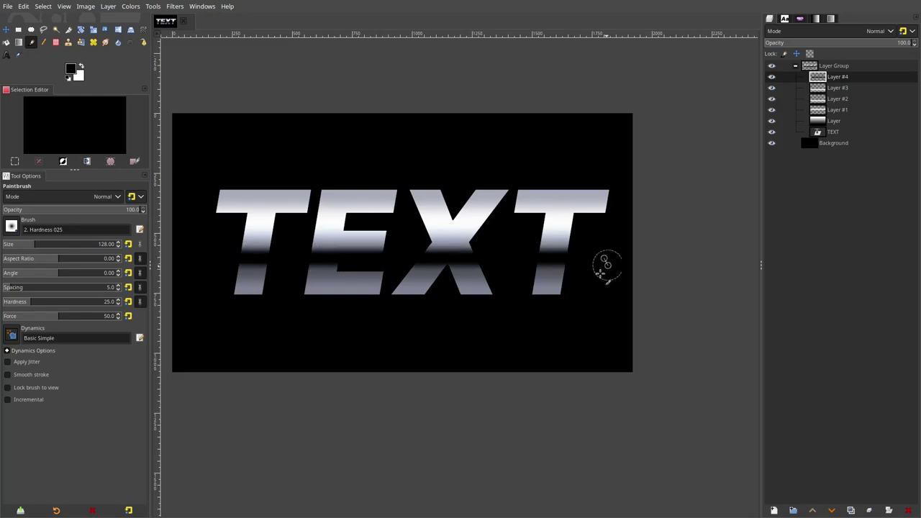
Step: Set the black band layer's blend mode to Soft light, after trying Overlay, and reduce its opacity to 74.2
left_click(843, 33)
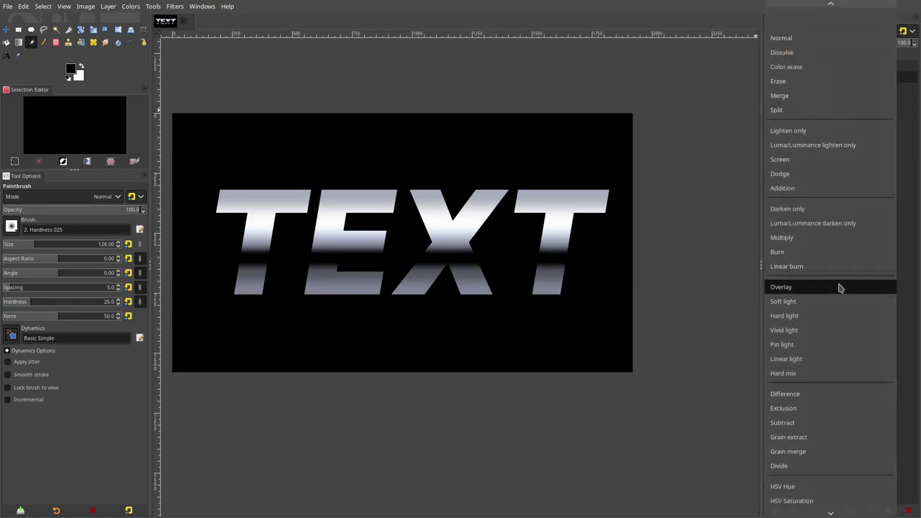
left_click(839, 287)
left_click(853, 32)
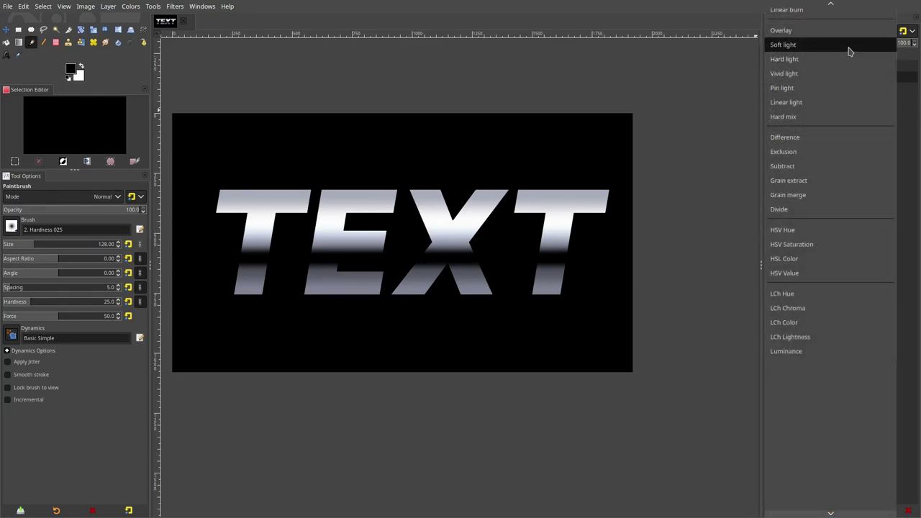
left_click(849, 48)
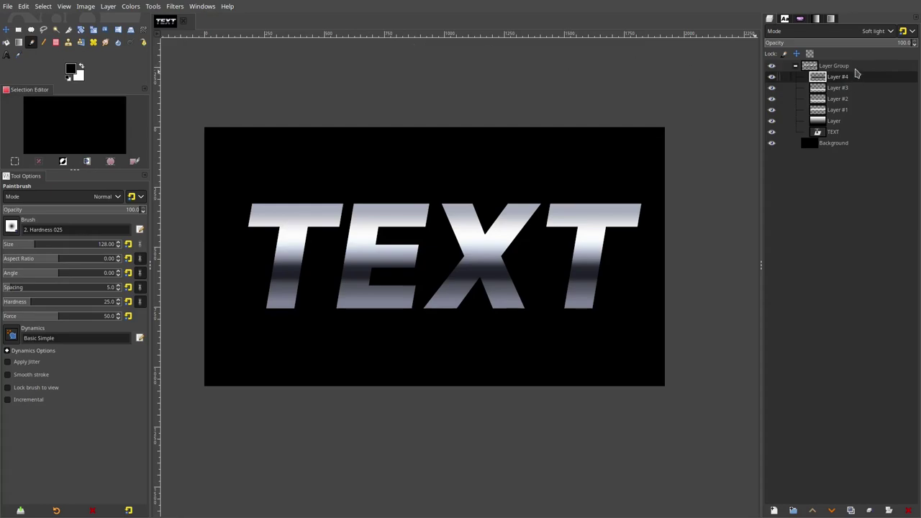
left_click_drag(848, 42, 871, 42)
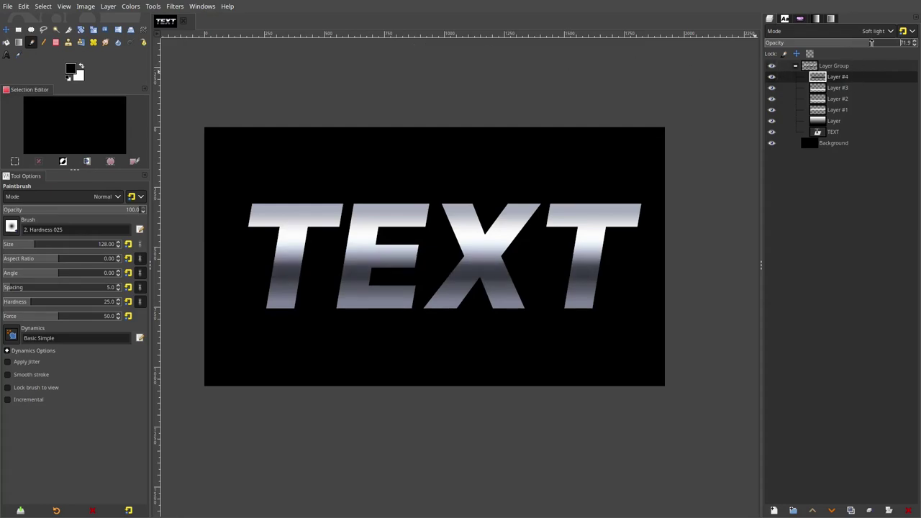
Step: Apply a Gaussian Blur to the black band layer and check how it blends into the lettering
left_click(176, 6)
mouse_move(194, 76)
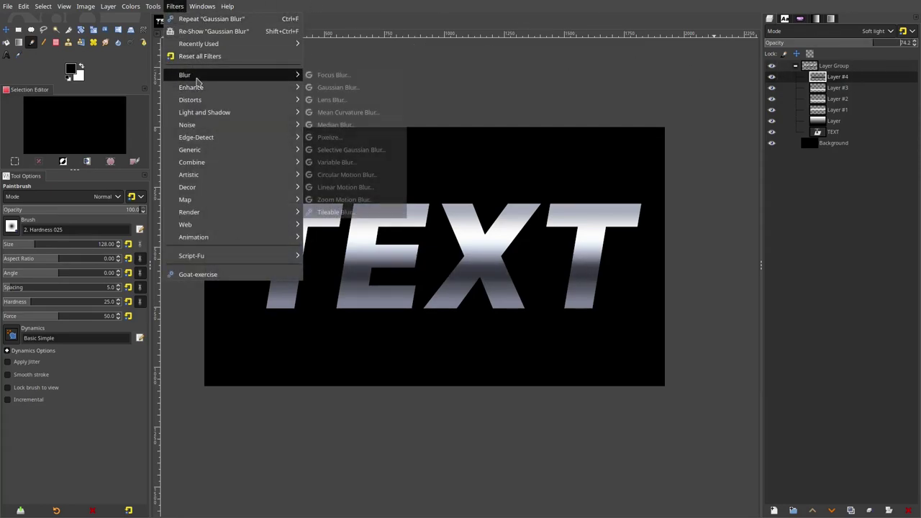
left_click(338, 87)
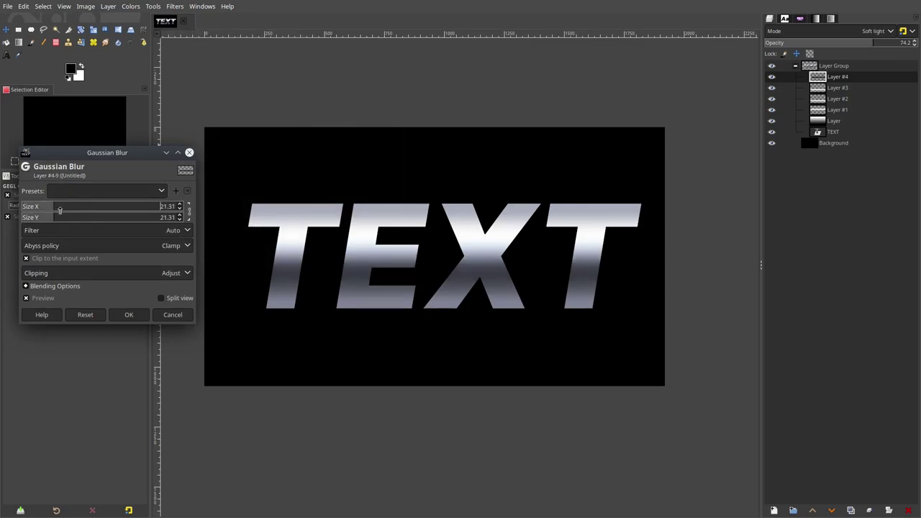
left_click_drag(60, 209, 53, 213)
left_click(125, 316)
key("m")
scroll(367, 257, "up", 2)
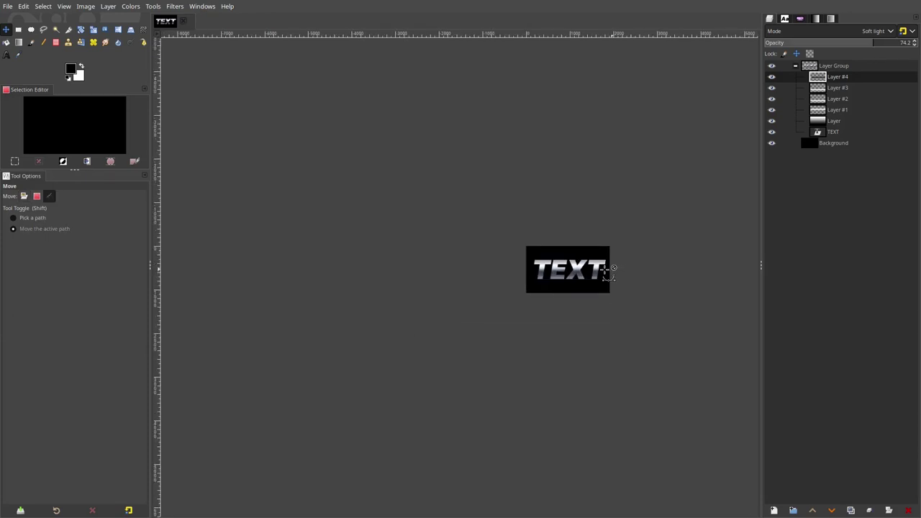
scroll(611, 270, "up", 3)
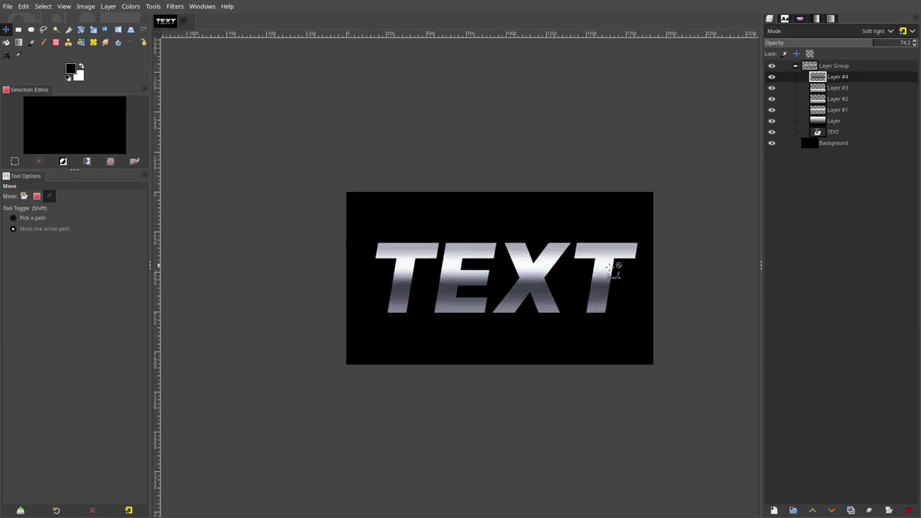
scroll(615, 269, "down", 1)
scroll(611, 266, "up", 2)
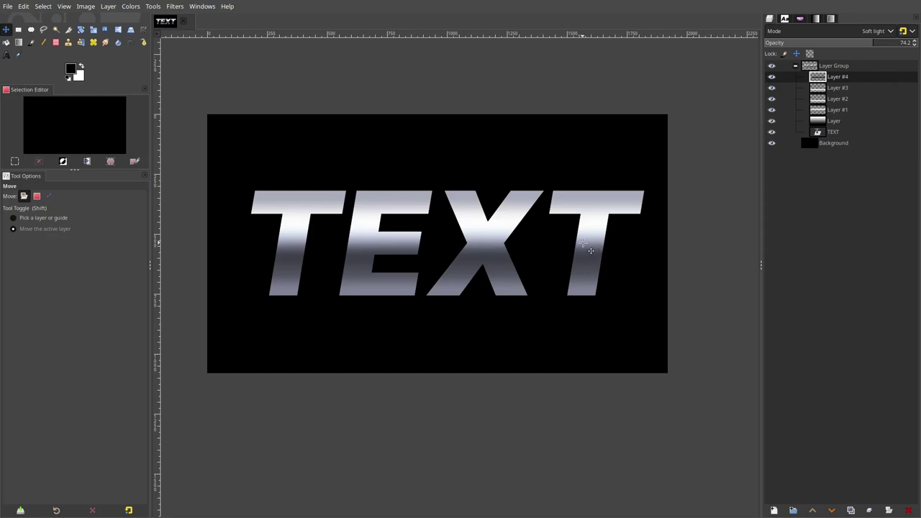
Step: Set the Paintbrush to the 2. Hardness 100 brush at size 7 and add a transparent layer at the top of the group
left_click(31, 42)
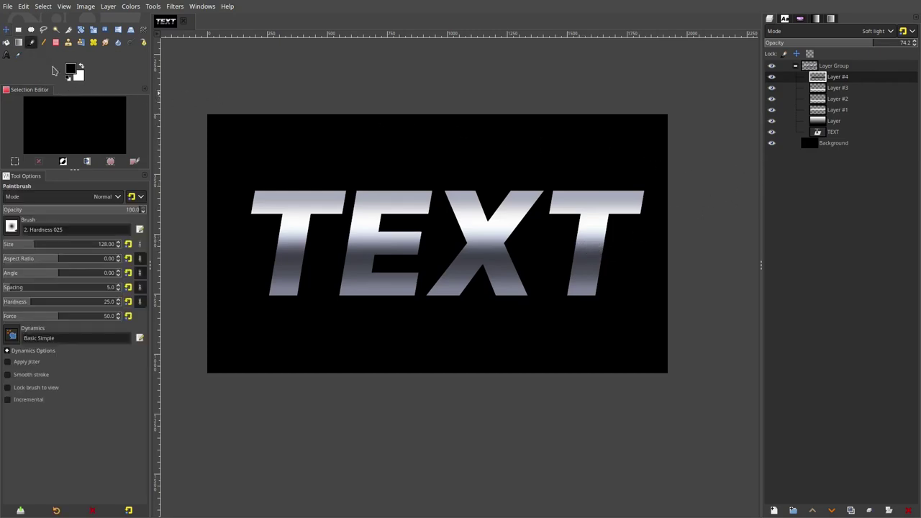
left_click(10, 227)
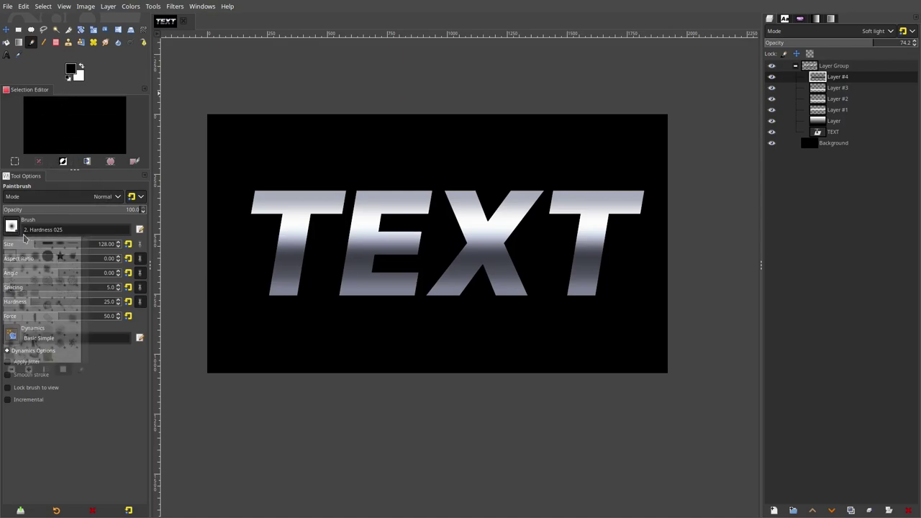
left_click(48, 258)
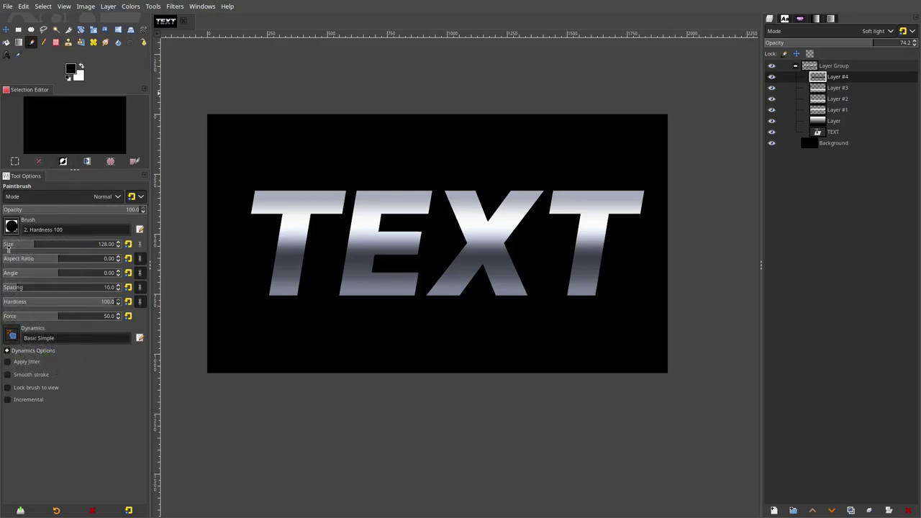
left_click(8, 246)
left_click_drag(242, 244, 341, 260)
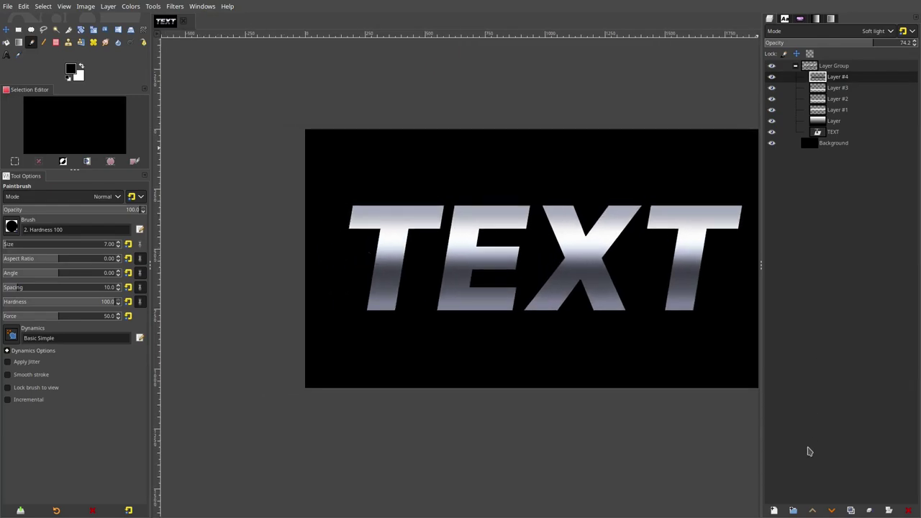
left_click(774, 510)
left_click(838, 492)
scroll(400, 257, "up", 3)
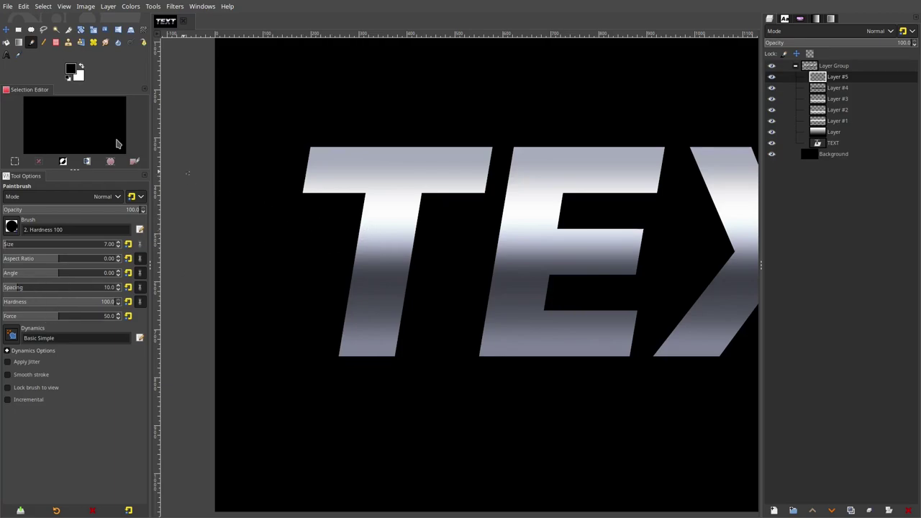
Step: Try a white brush at size 3 with spacing 78 on a freehand test stroke beside the first T, and undo the stroke
left_click(81, 66)
double_click(107, 245)
type("2")
key("Return")
left_click_drag(54, 291, 65, 291)
mouse_move(284, 215)
left_mouse_down()
mouse_move(259, 259)
mouse_move(289, 294)
mouse_move(287, 392)
left_mouse_up()
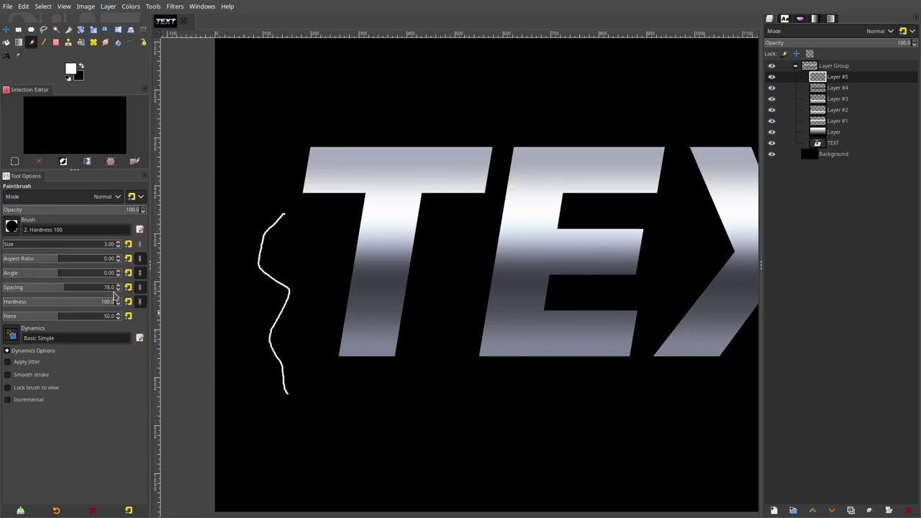
scroll(267, 355, "up", 3)
scroll(274, 353, "down", 2)
key("ctrl+z")
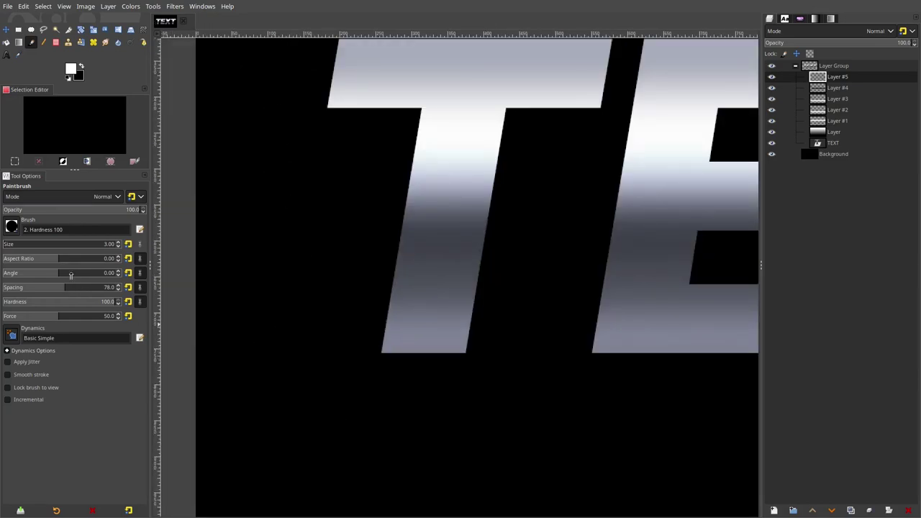
Step: Try a brush spacing of 270 with a winding test stroke around the base of the first T, and undo it
left_click_drag(71, 290, 113, 290)
mouse_move(330, 237)
left_mouse_down()
mouse_move(281, 425)
mouse_move(444, 402)
left_mouse_up()
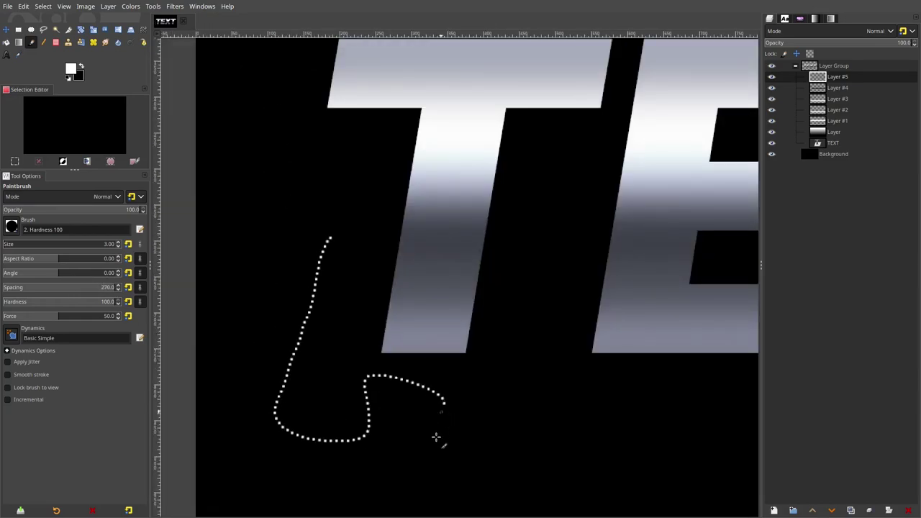
mouse_move(436, 437)
left_mouse_down()
mouse_move(603, 436)
mouse_move(613, 487)
mouse_move(316, 479)
mouse_move(339, 487)
left_mouse_up()
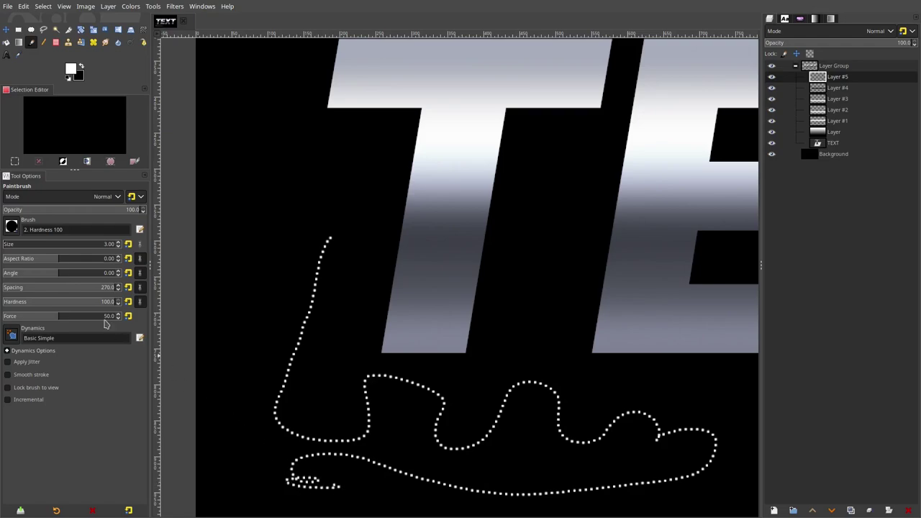
key("ctrl+z")
Step: Raise the brush spacing to 2000, checking the widely spaced dots with test strokes beside the first T
left_click_drag(108, 287, 84, 287)
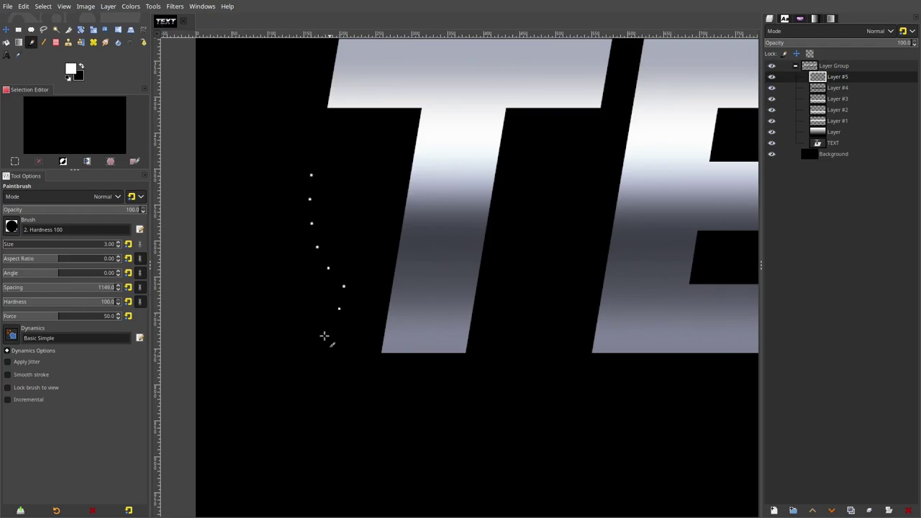
left_click_drag(323, 336, 331, 450)
left_click_drag(314, 153, 323, 355)
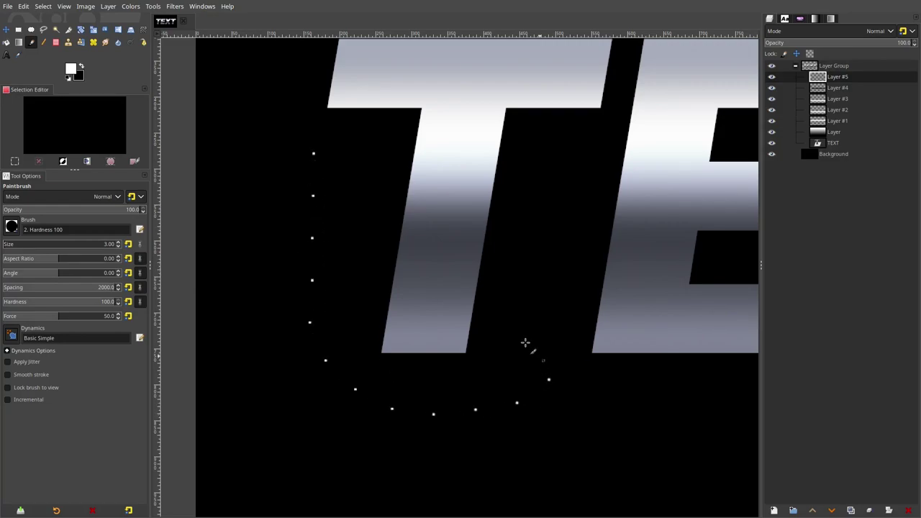
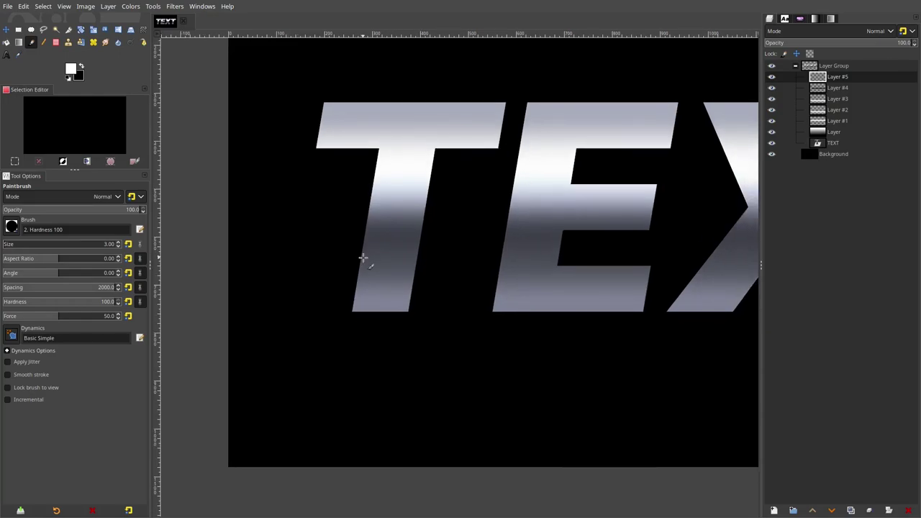
Step: Set the brush dynamics to Dynamics Random, test it with a stroke below the letters, and undo the stroke
left_click(13, 339)
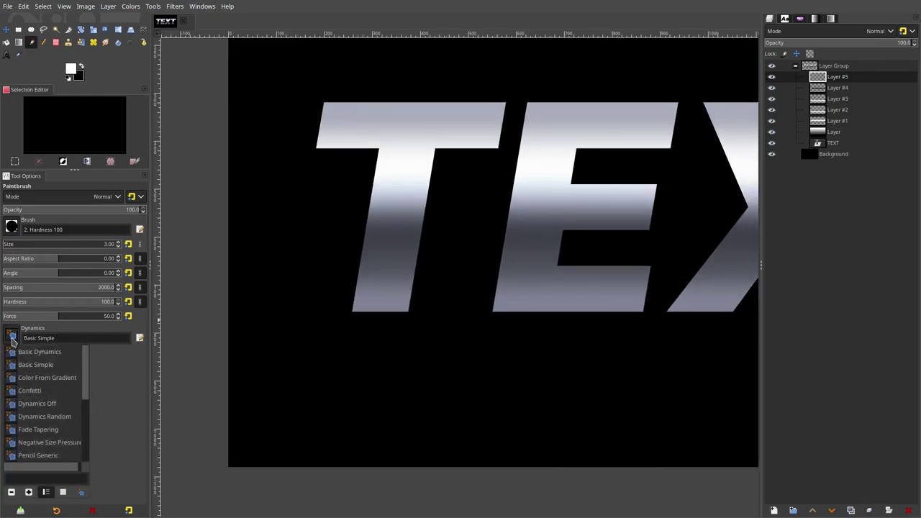
left_click(55, 417)
mouse_move(321, 219)
left_mouse_down()
mouse_move(313, 350)
mouse_move(335, 366)
mouse_move(357, 342)
mouse_move(368, 389)
mouse_move(399, 342)
mouse_move(414, 403)
mouse_move(441, 345)
mouse_move(462, 407)
mouse_move(511, 355)
mouse_move(523, 400)
mouse_move(560, 384)
left_mouse_up()
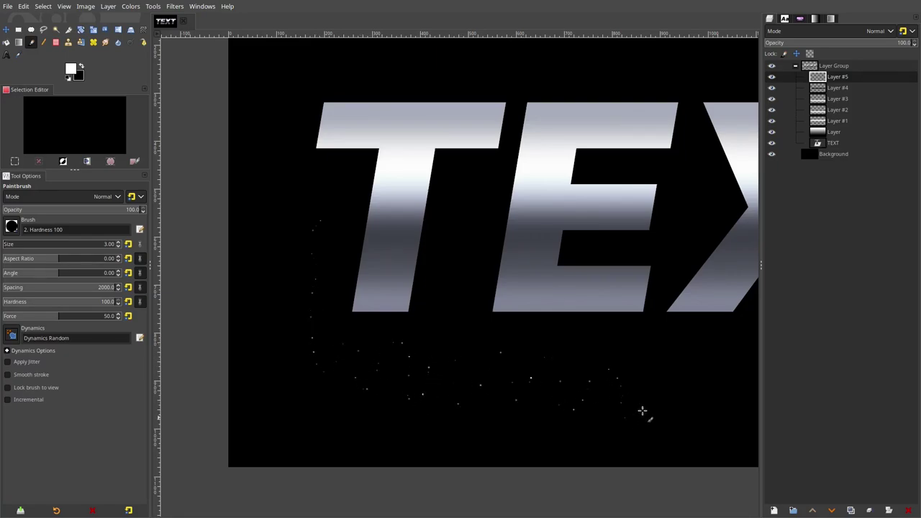
key("ctrl+z")
Step: Enable Apply Jitter and set its amount to 9, testing the scatter on the black background and undoing each test stroke
left_click(7, 361)
left_click(33, 373)
mouse_move(326, 244)
left_mouse_down()
mouse_move(319, 261)
mouse_move(328, 346)
left_mouse_up()
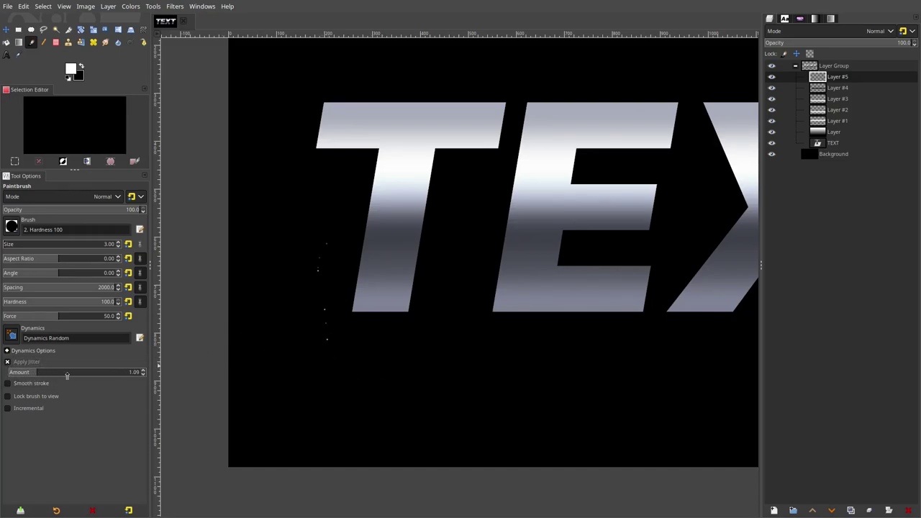
key("ctrl+z")
left_click_drag(72, 374, 118, 372)
left_click_drag(289, 246, 348, 398)
key("ctrl+z")
left_click_drag(92, 374, 216, 381)
mouse_move(329, 248)
left_mouse_down()
mouse_move(353, 357)
mouse_move(388, 390)
mouse_move(467, 402)
mouse_move(699, 403)
left_mouse_up()
key("ctrl+z")
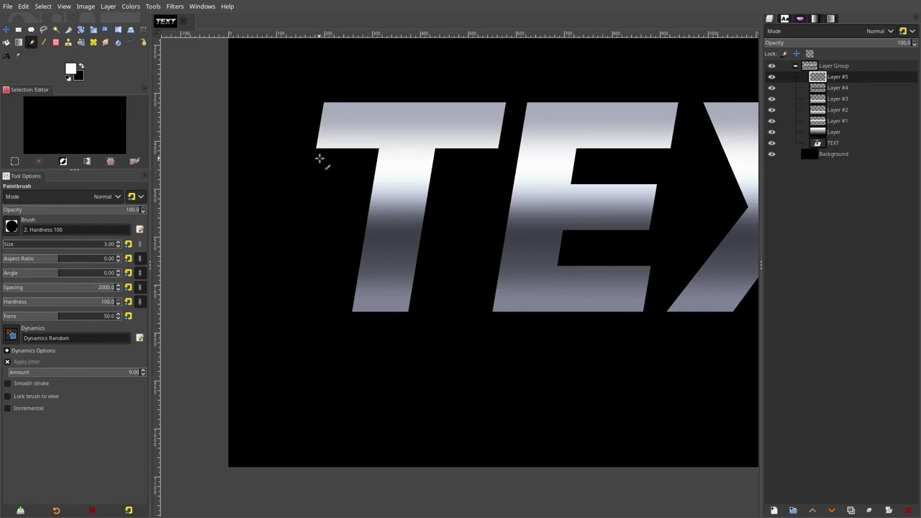
Step: Switch the foreground to black, set the brush size to 5, and scatter small speckles over the first T
left_click(80, 67)
left_click(120, 242)
mouse_move(392, 124)
left_mouse_down()
mouse_move(382, 220)
mouse_move(417, 161)
left_mouse_up()
left_click(771, 77)
left_click_drag(568, 202, 534, 225)
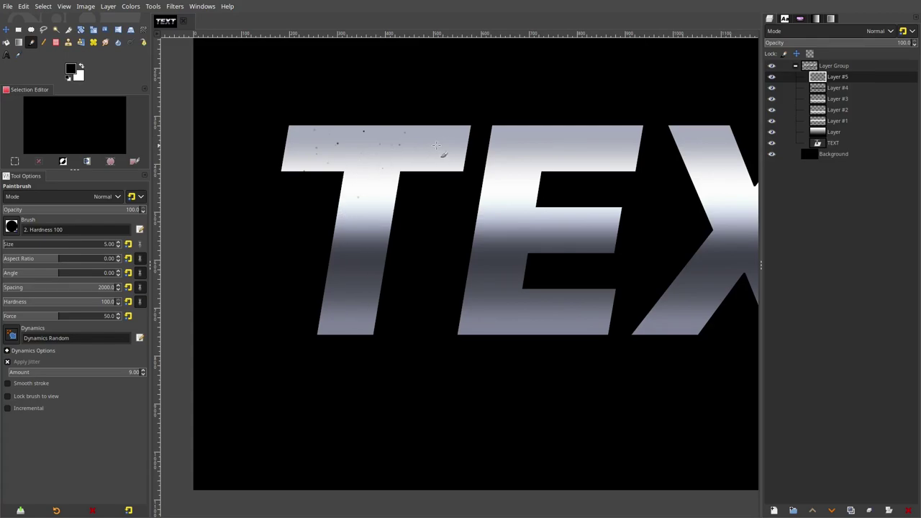
mouse_move(364, 242)
left_mouse_down()
mouse_move(334, 351)
mouse_move(357, 248)
mouse_move(358, 296)
mouse_move(328, 325)
mouse_move(363, 270)
mouse_move(363, 310)
mouse_move(379, 233)
mouse_move(375, 319)
left_mouse_up()
mouse_move(333, 318)
left_mouse_down()
mouse_move(347, 335)
mouse_move(318, 329)
mouse_move(318, 300)
mouse_move(352, 315)
left_mouse_up()
Step: Scatter the same black speckles over the E, the X and the last T, and review the whole word
left_click_drag(500, 176, 415, 196)
mouse_move(396, 295)
left_mouse_down()
mouse_move(385, 346)
mouse_move(412, 200)
mouse_move(391, 386)
mouse_move(447, 308)
mouse_move(510, 341)
mouse_move(378, 328)
mouse_move(504, 325)
mouse_move(469, 338)
mouse_move(372, 334)
mouse_move(506, 331)
mouse_move(403, 312)
mouse_move(400, 326)
mouse_move(513, 328)
mouse_move(489, 327)
mouse_move(421, 356)
mouse_move(509, 359)
mouse_move(477, 370)
mouse_move(416, 332)
left_mouse_up()
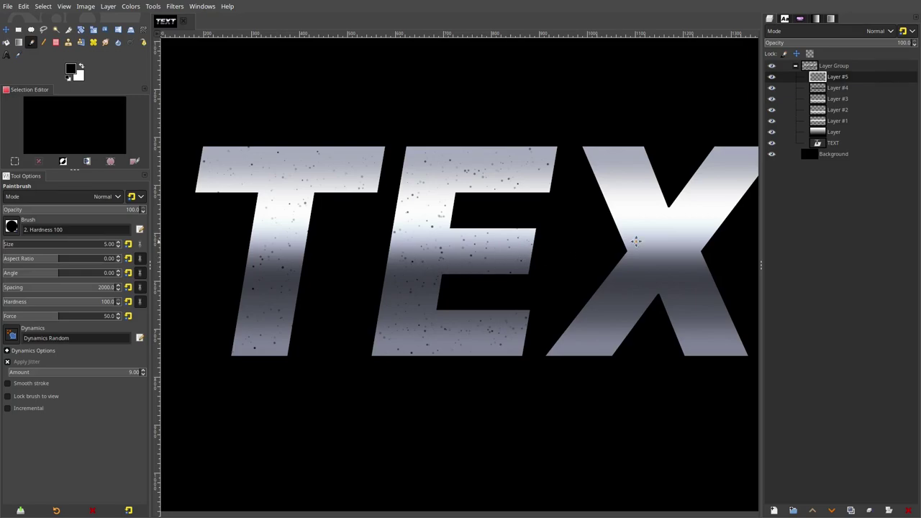
left_click_drag(636, 243, 411, 266)
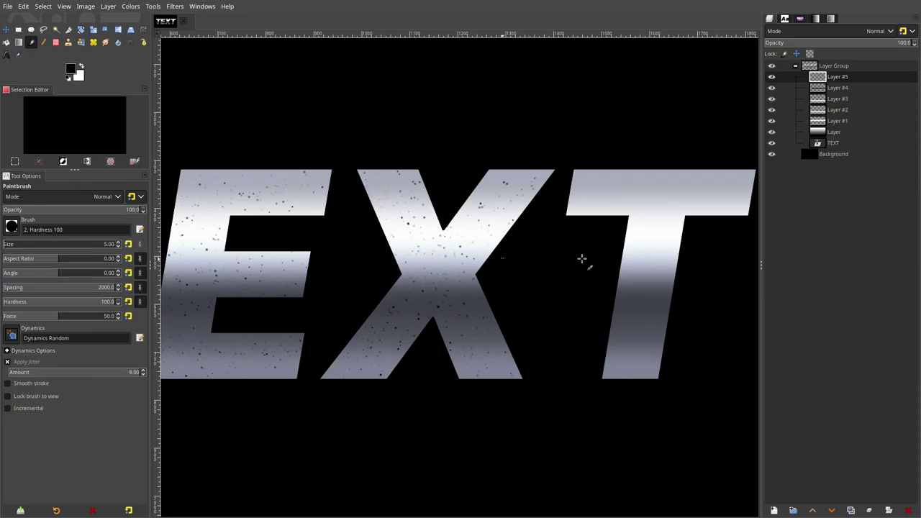
scroll(555, 259, "right", 3)
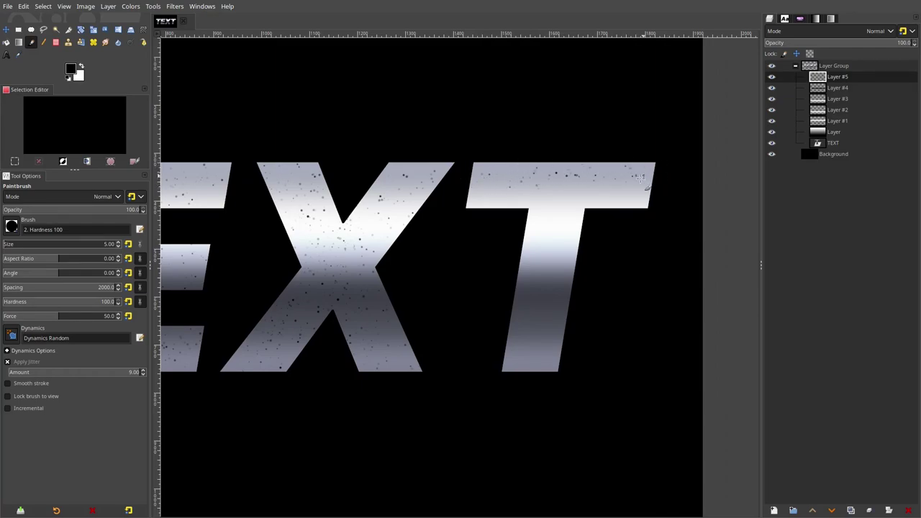
mouse_move(507, 208)
left_mouse_down()
mouse_move(539, 291)
mouse_move(531, 196)
mouse_move(520, 341)
left_mouse_up()
scroll(502, 180, "left", 10)
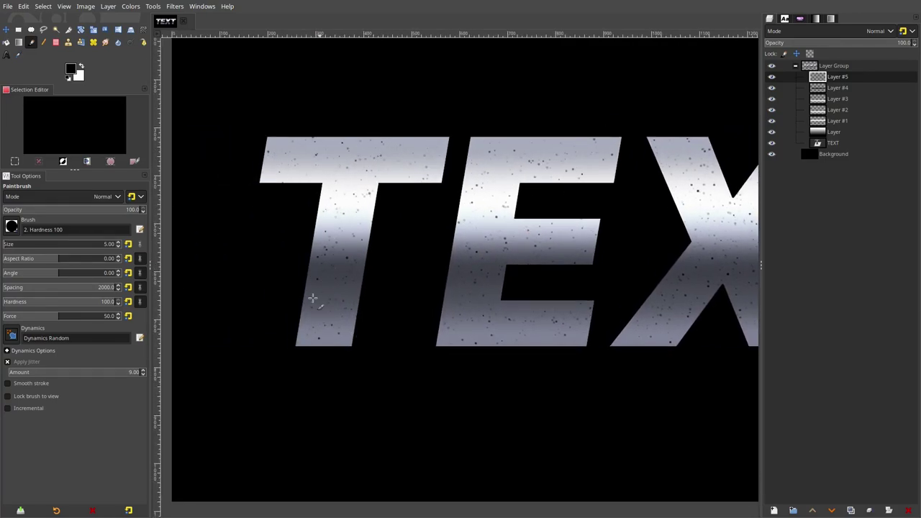
scroll(509, 236, "down", 3)
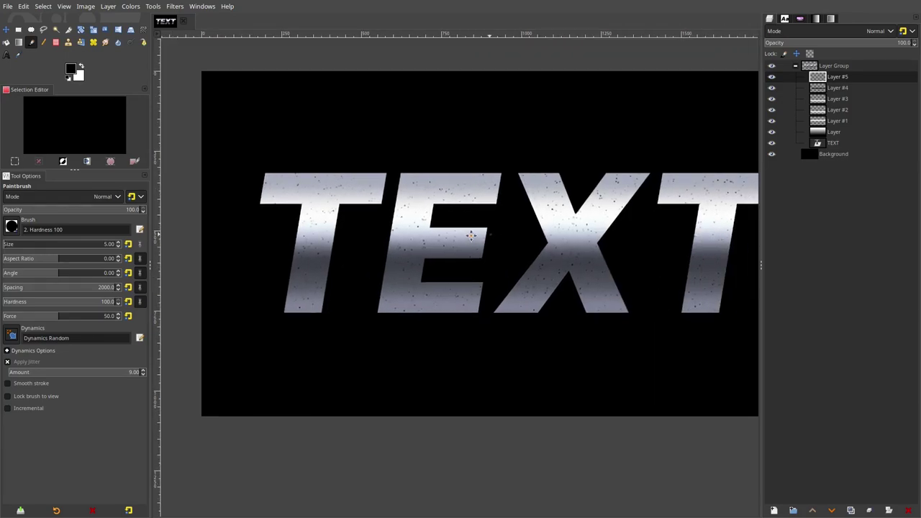
scroll(514, 208, "up", 1)
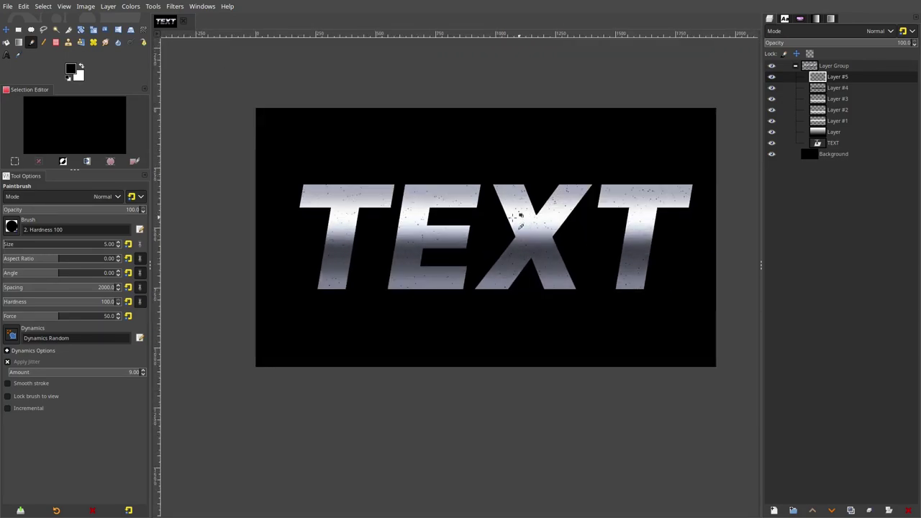
Step: Set the speckle layer's blend mode to Overlay and invert its colours so the black specks turn white
left_click(847, 38)
left_click(806, 288)
scroll(381, 200, "up", 2)
left_click(130, 6)
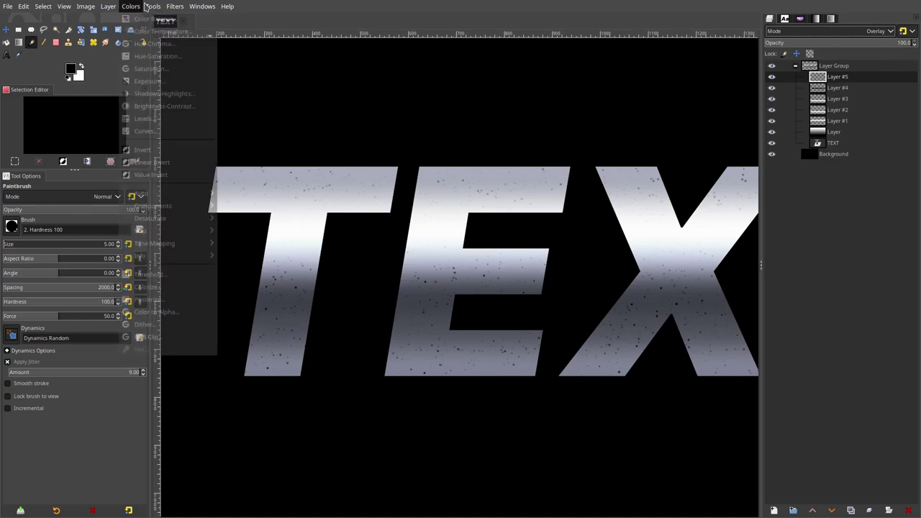
left_click(137, 149)
Step: Lower the inverted speckle layer's opacity to 32.7
scroll(474, 205, "down", 2)
left_click_drag(582, 202, 528, 216)
left_click_drag(828, 45, 811, 44)
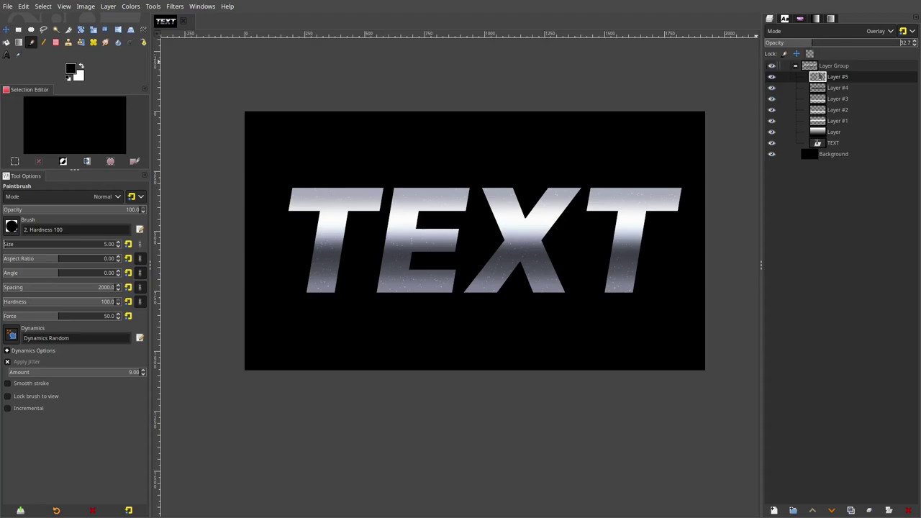
Step: Duplicate the speckle layer as a colour-inverted copy with its opacity set to 74.8
right_click(834, 78)
left_click(767, 191)
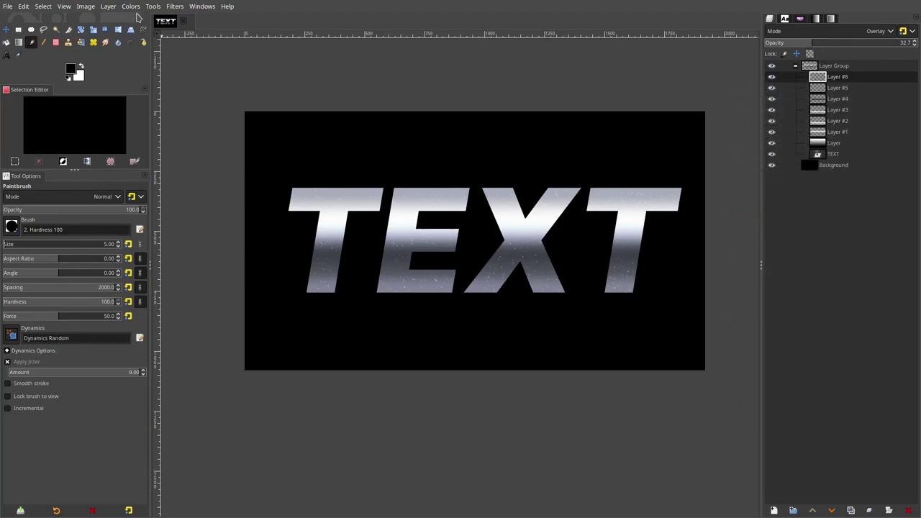
left_click(134, 8)
left_click(152, 149)
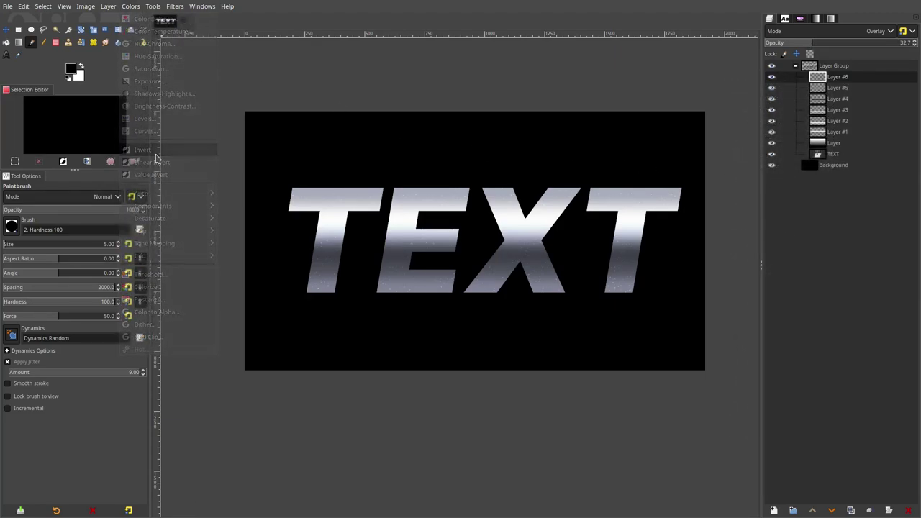
left_click(869, 44)
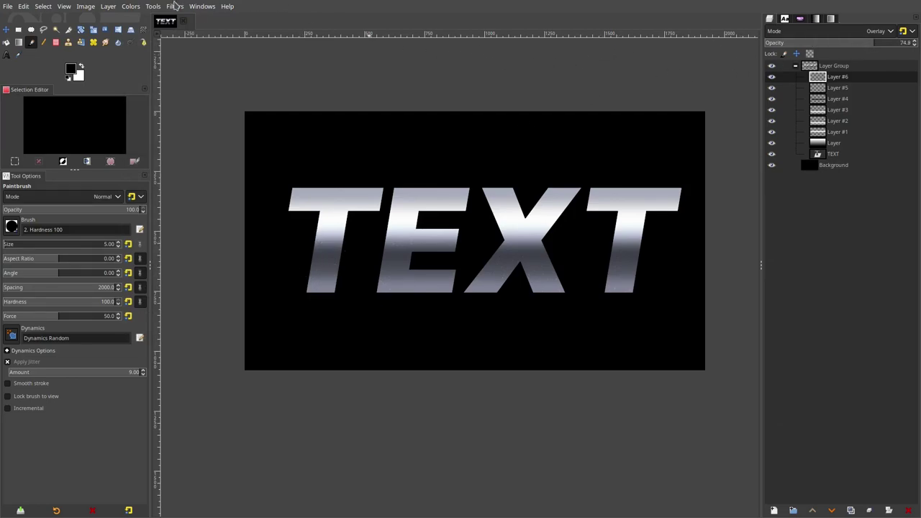
Step: Apply a horizontal-only Gaussian Blur to the inverted speckle copy, with X and Y sizes unlinked and Size Y at 0
left_click(175, 7)
mouse_move(216, 75)
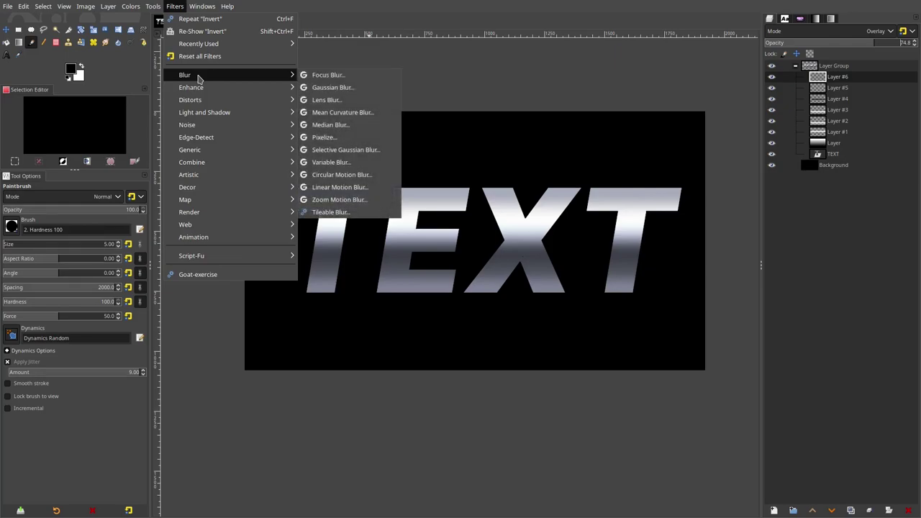
left_click(361, 92)
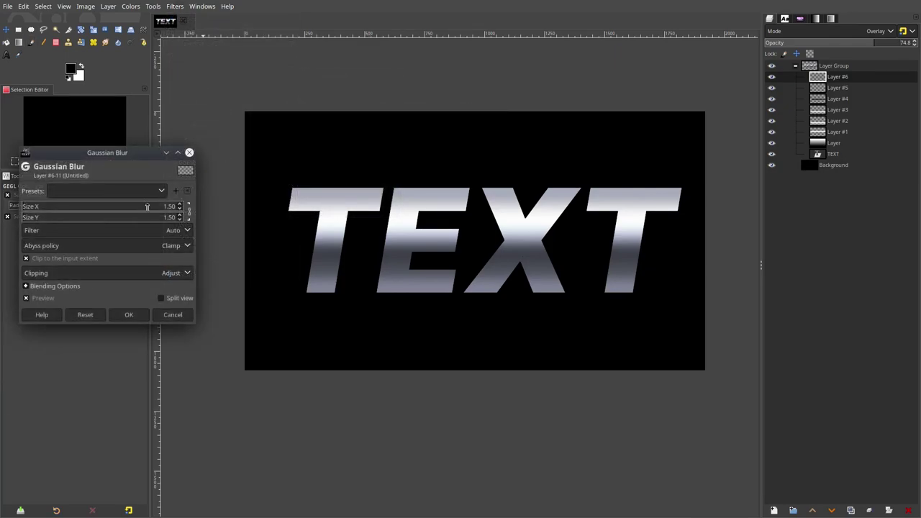
left_click(190, 217)
left_click_drag(30, 219, 9, 222)
scroll(329, 210, "up", 3)
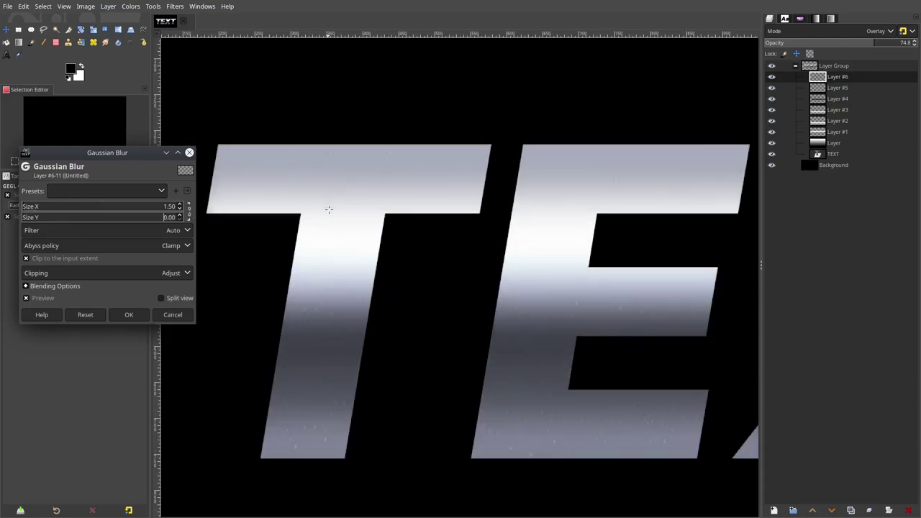
left_click_drag(28, 207, 36, 208)
left_click(129, 314)
Step: Raise the blurred speckle layer's opacity to 100 and set its blend mode to Grain merge
left_click_drag(878, 43, 917, 43)
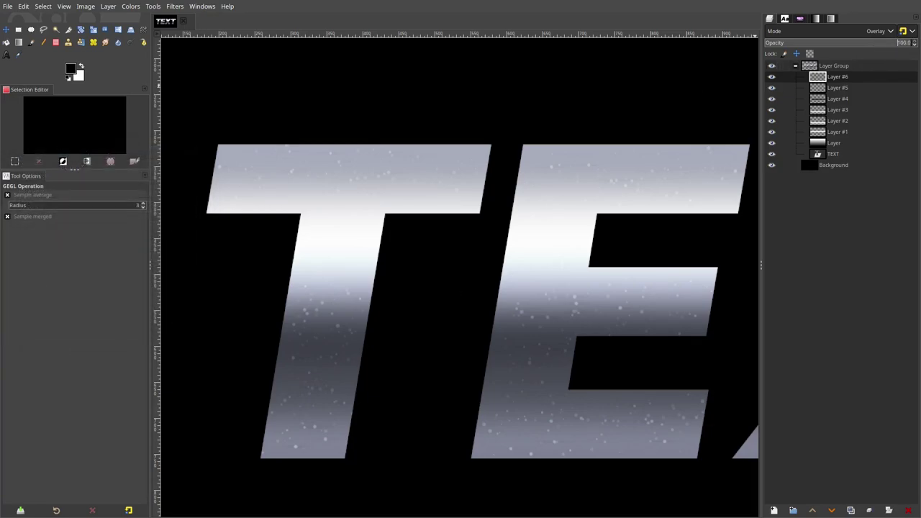
left_click(868, 36)
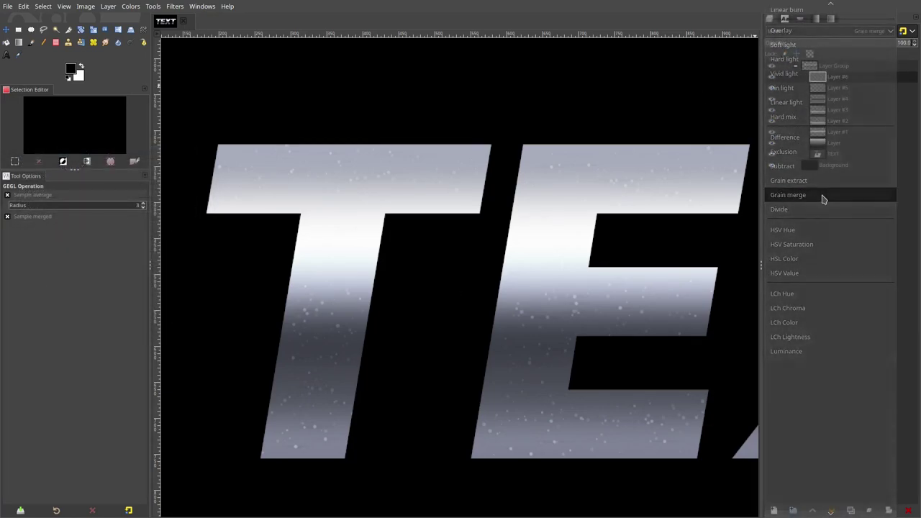
left_click(822, 198)
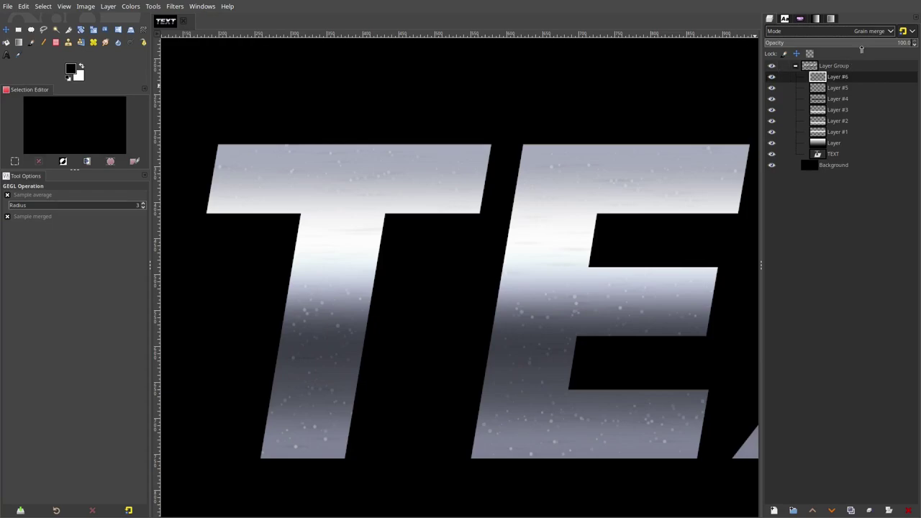
Step: Duplicate the blurred Grain merge layer and review the streaks across the letters
right_click(841, 78)
left_click(811, 190)
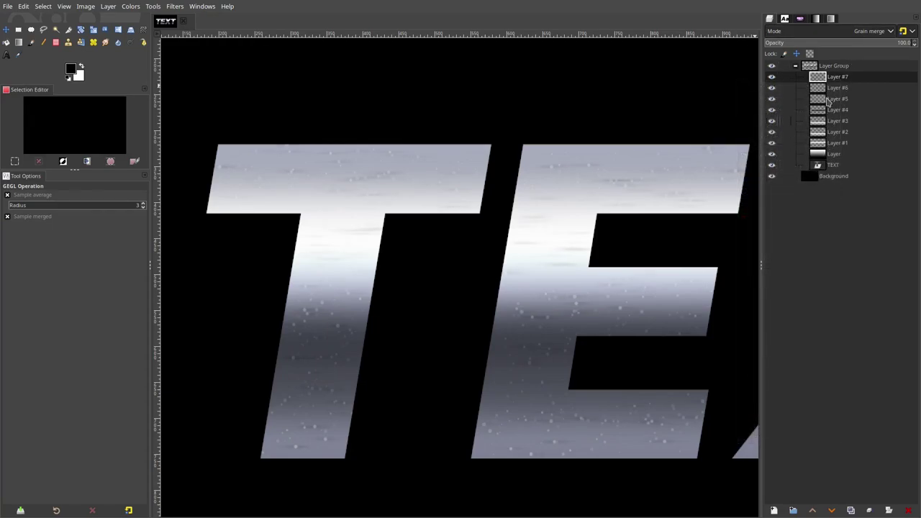
right_click(835, 75)
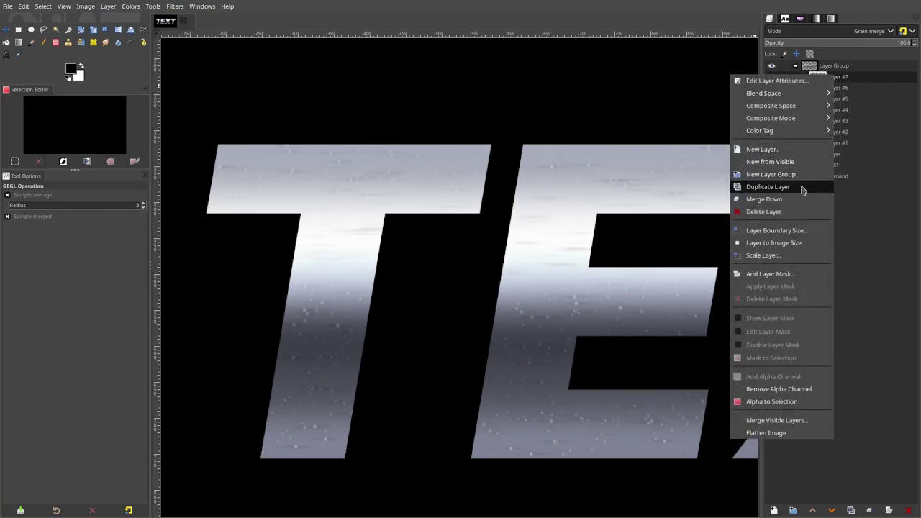
left_click(554, 7)
left_click_drag(590, 192, 397, 156)
left_click_drag(629, 213, 462, 215)
scroll(603, 237, "down", 4)
scroll(603, 236, "up", 3)
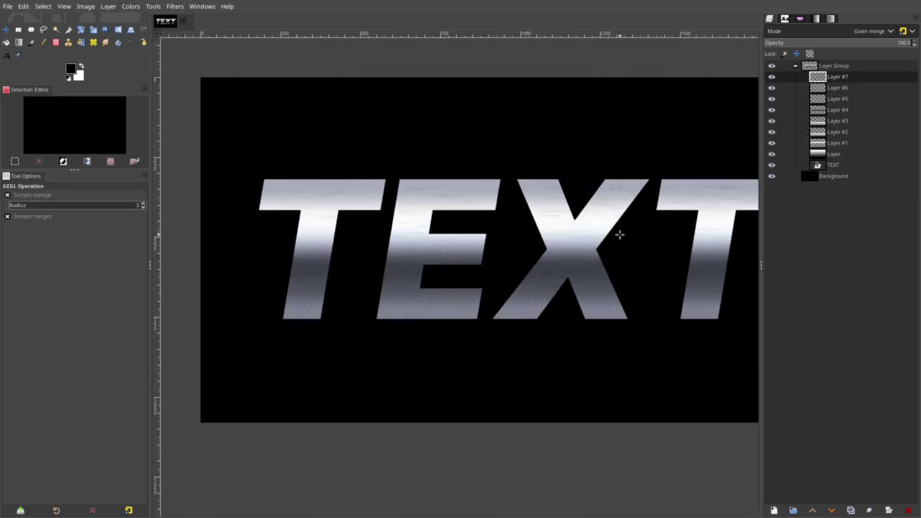
scroll(364, 127, "left", 3)
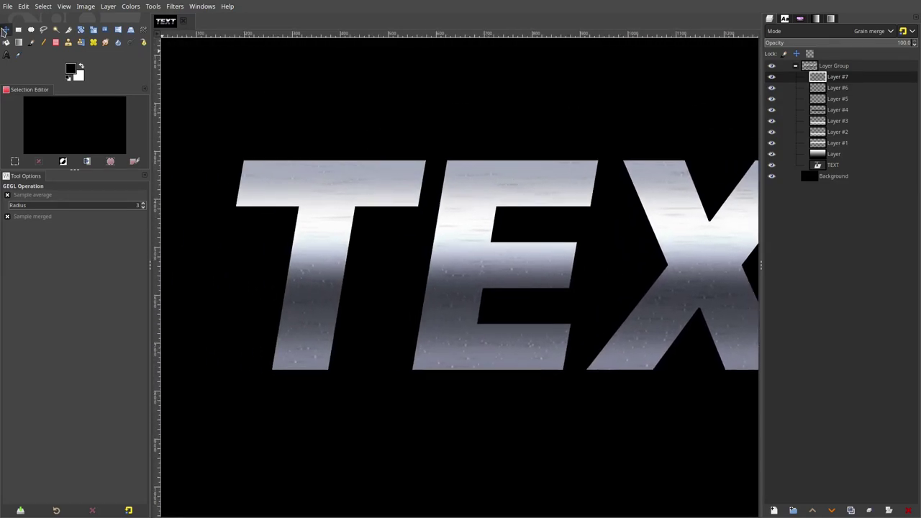
Step: Apply a horizontal Gaussian Blur to the duplicated streak layer with Size X at about 37.73 and Size Y at 0
left_click(6, 28)
left_click(175, 6)
left_click(183, 32)
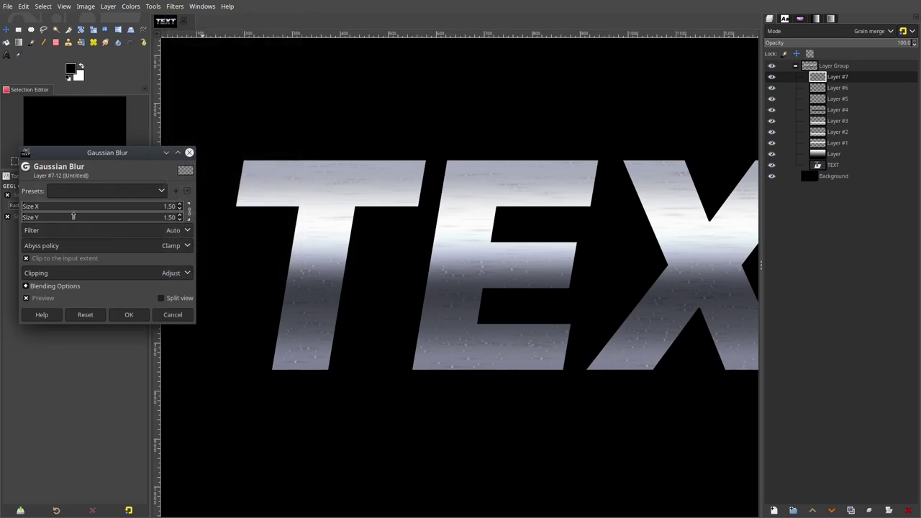
left_click_drag(26, 206, 88, 210)
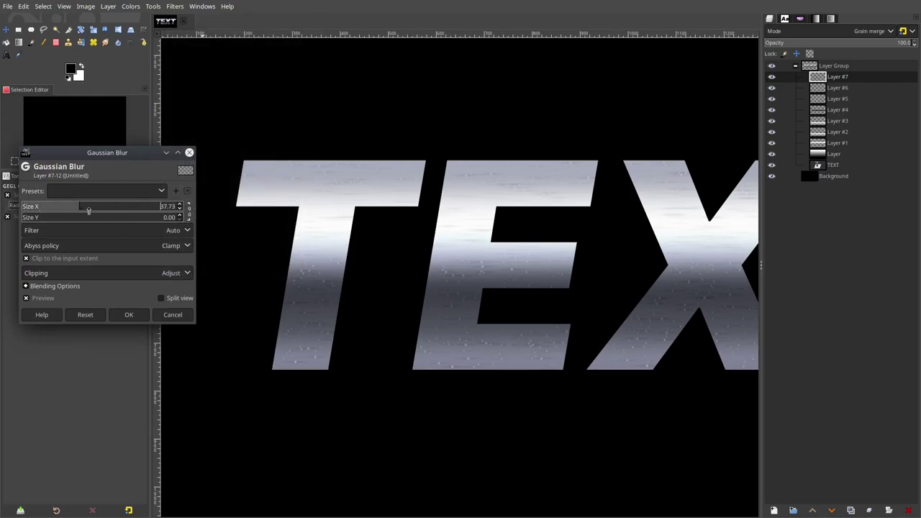
left_click(124, 314)
Step: Select the original streak layer below, repeat the Gaussian Blur on it, and inspect the streaks up close
key("Page_Down")
left_click(180, 6)
left_click(188, 20)
scroll(367, 239, "up", 1)
scroll(633, 248, "down", 3)
scroll(663, 248, "up", 2)
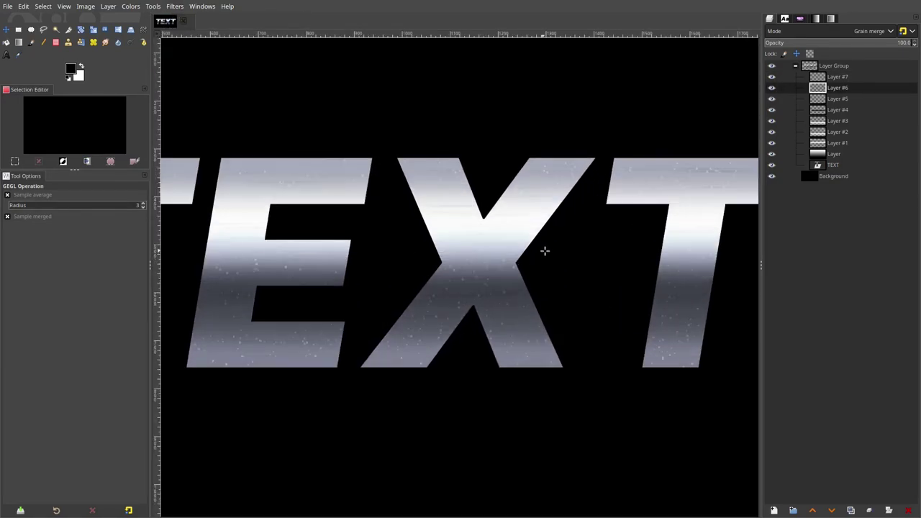
scroll(384, 302, "up", 3)
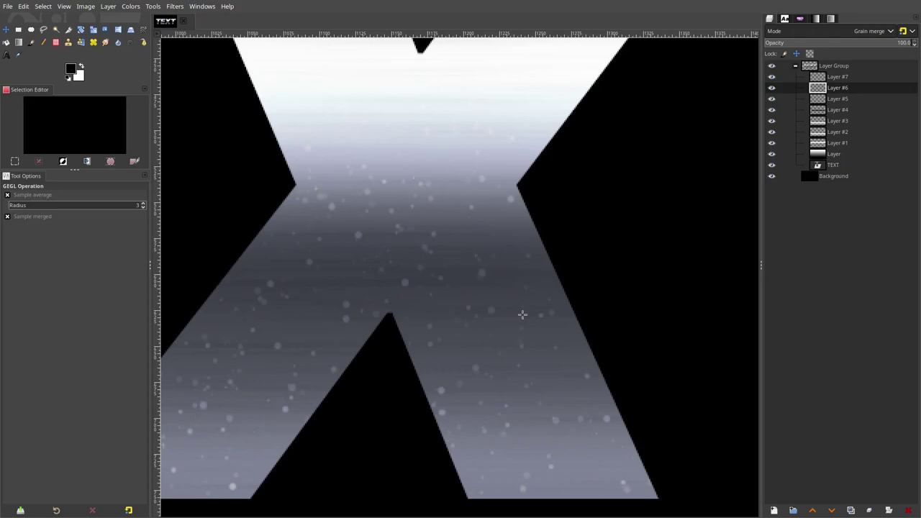
scroll(509, 312, "down", 3)
scroll(505, 242, "up", 3)
Step: Blur the lower streak layer once more with the same filter and reselect the upper streak layer
left_click(174, 6)
left_click(186, 19)
left_click(841, 78)
left_click(183, 7)
key("Escape")
scroll(664, 230, "down", 2)
scroll(603, 204, "up", 2)
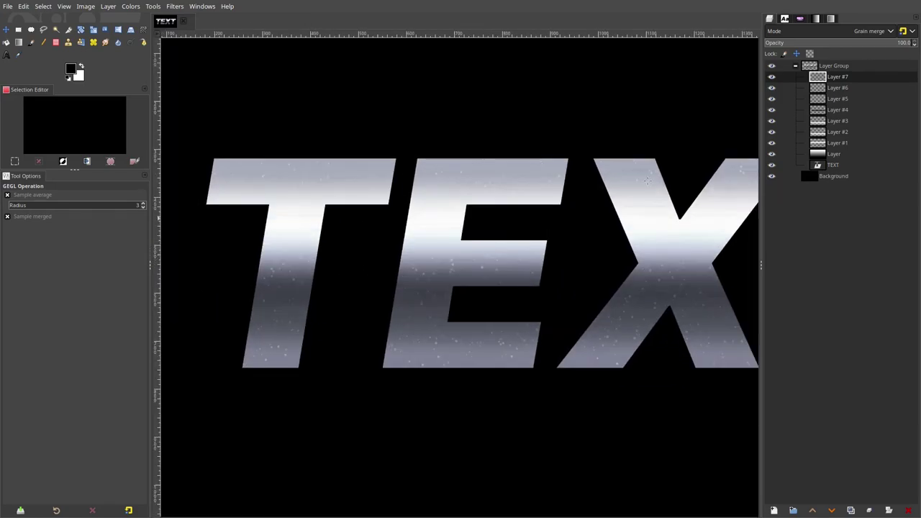
Step: Duplicate both the upper and the lower streak layers to intensify the brushed-metal streaks
right_click(849, 77)
left_click(794, 189)
right_click(831, 102)
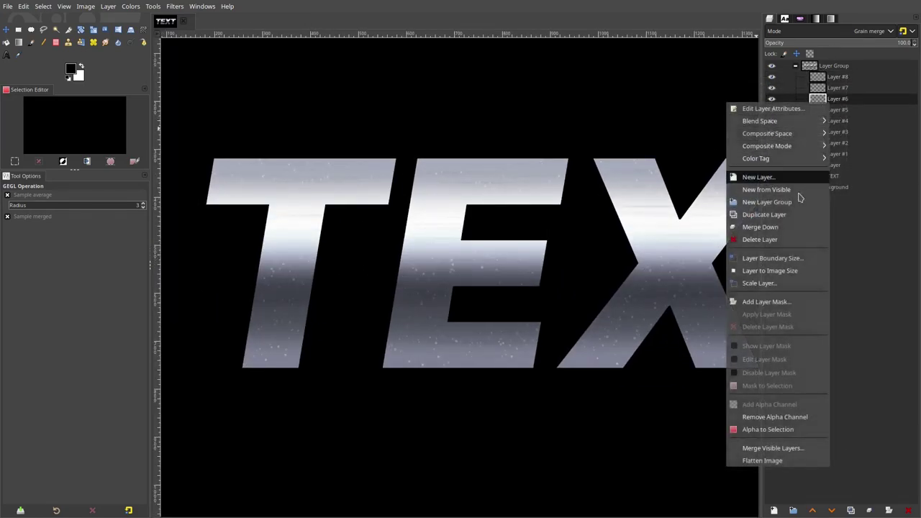
left_click(784, 214)
scroll(561, 208, "down", 3)
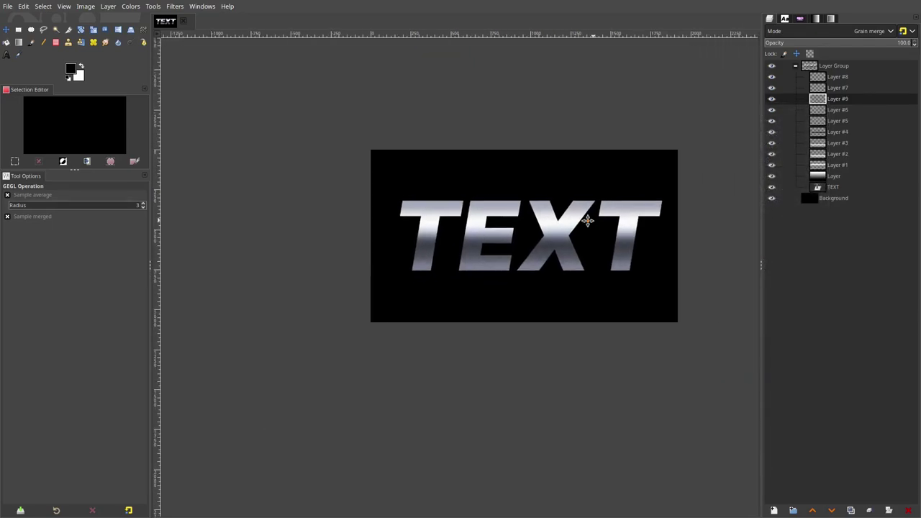
scroll(588, 221, "up", 3)
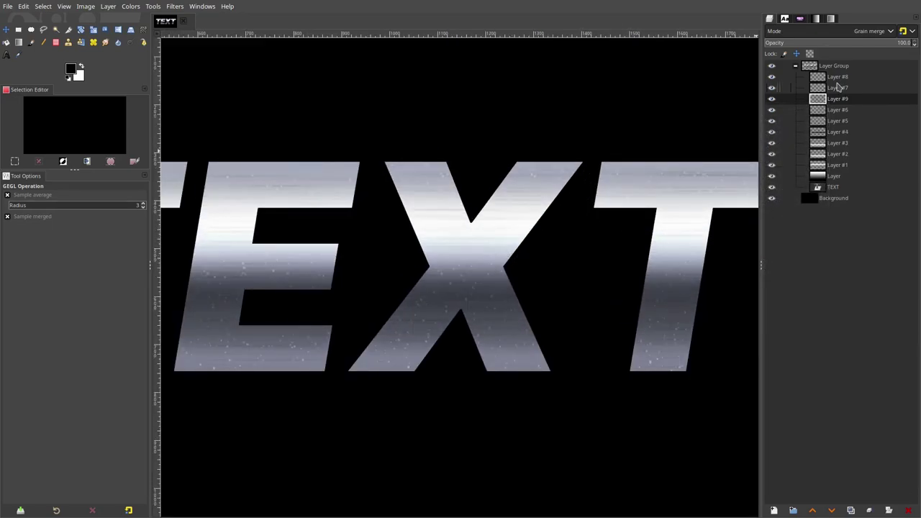
left_click(837, 87)
right_click(837, 86)
left_click(675, 75)
scroll(534, 242, "down", 4)
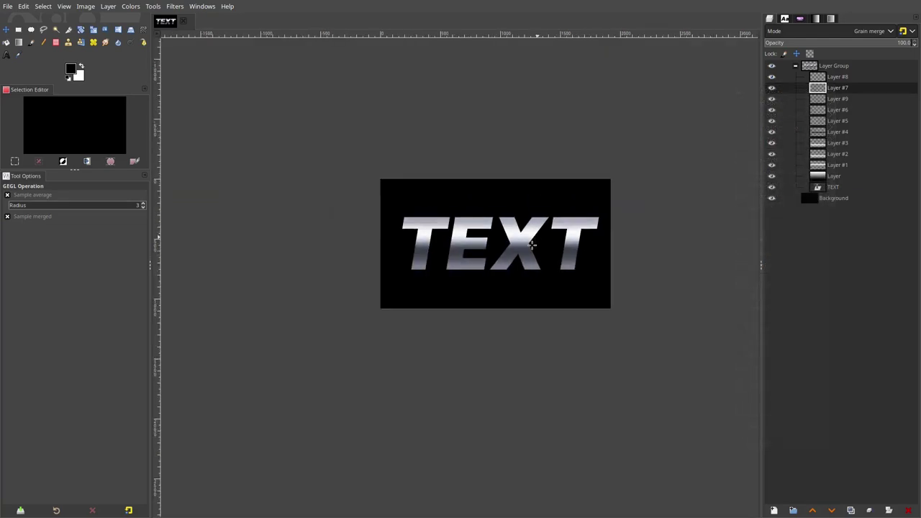
scroll(535, 242, "up", 3)
scroll(525, 282, "up", 5)
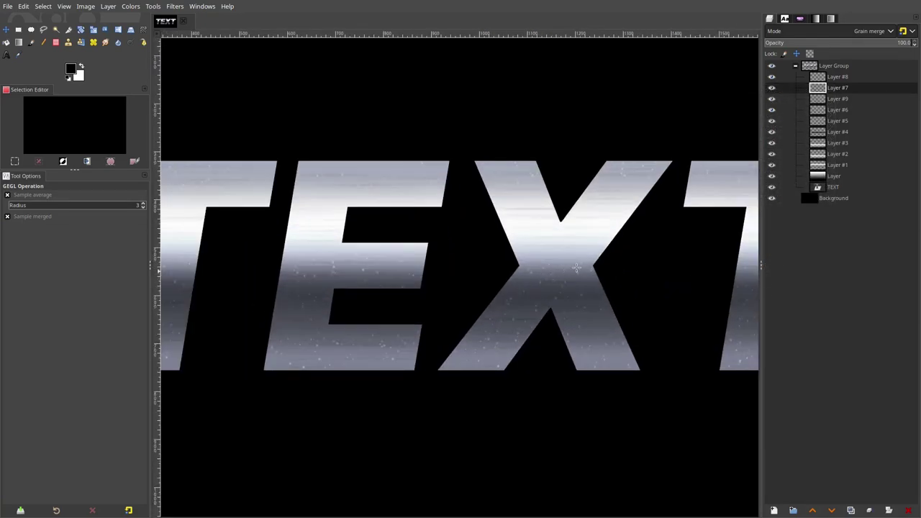
Step: Hide the four streak layers above Layer #5, leaving the speckle layer shown, and review the whole word
left_click(771, 88)
left_click(771, 99)
left_click(772, 77)
left_click(771, 111)
left_click_drag(442, 190, 592, 166)
left_click_drag(521, 264, 423, 257)
scroll(536, 246, "down", 4)
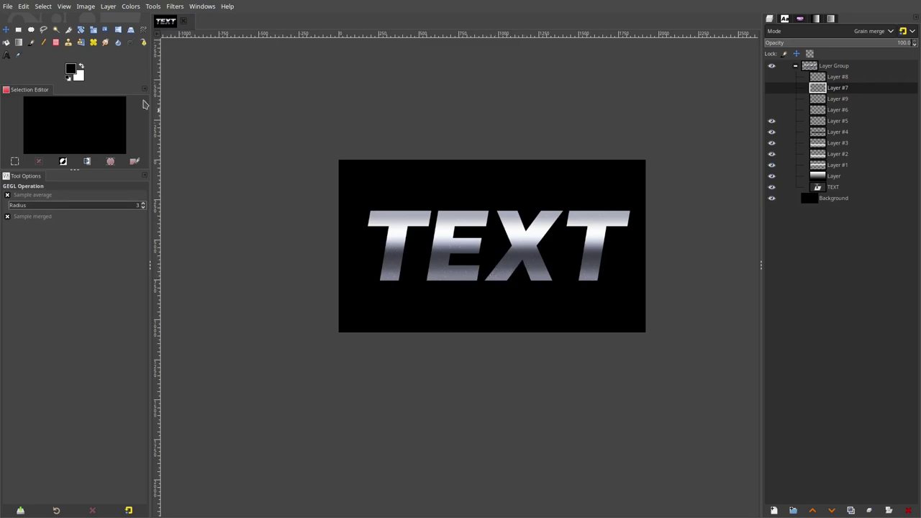
Step: Activate Fuzzy Select and bring up the Selection Editor dialog
left_click(56, 29)
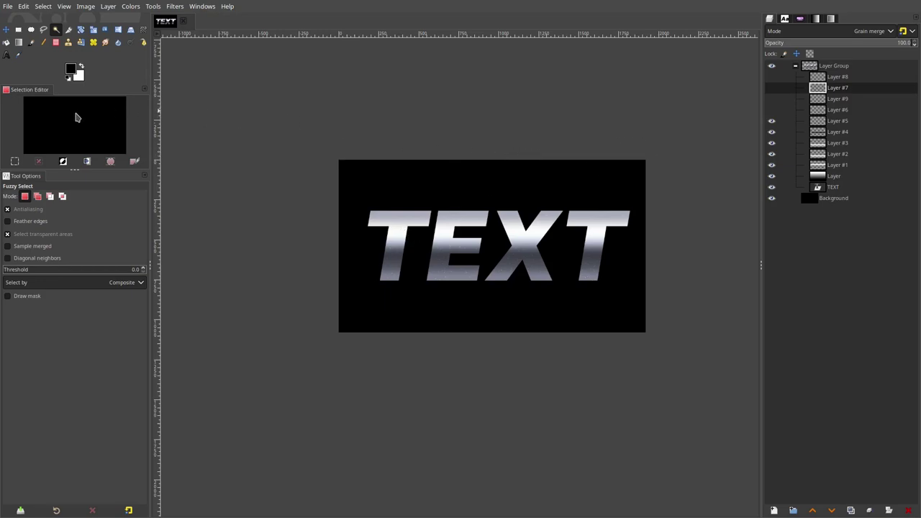
left_click(64, 7)
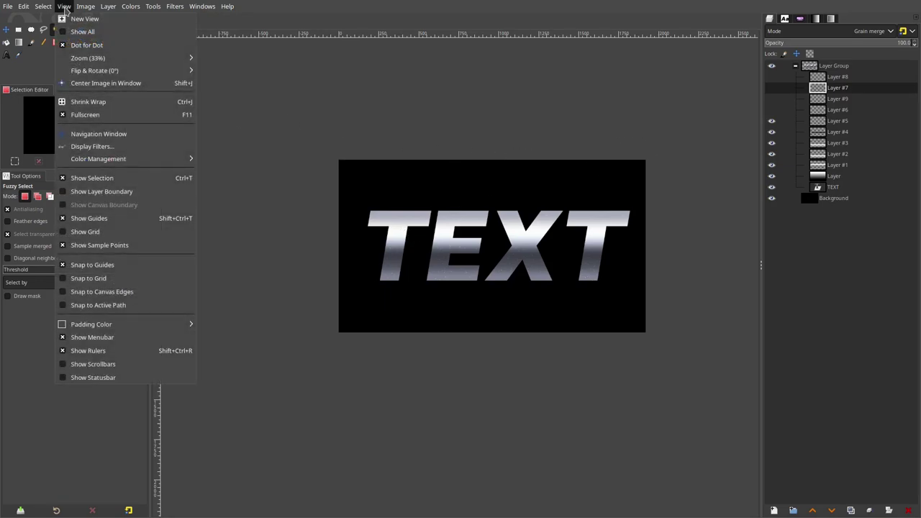
mouse_move(202, 7)
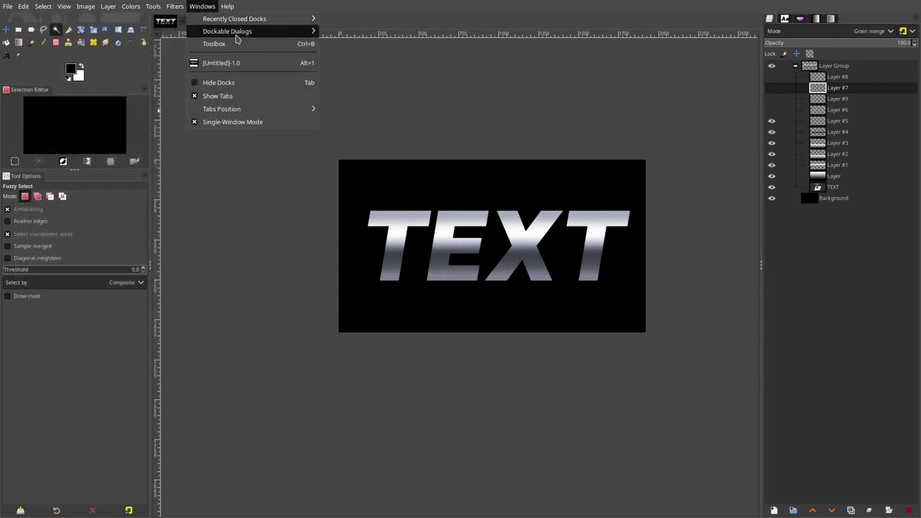
mouse_move(237, 35)
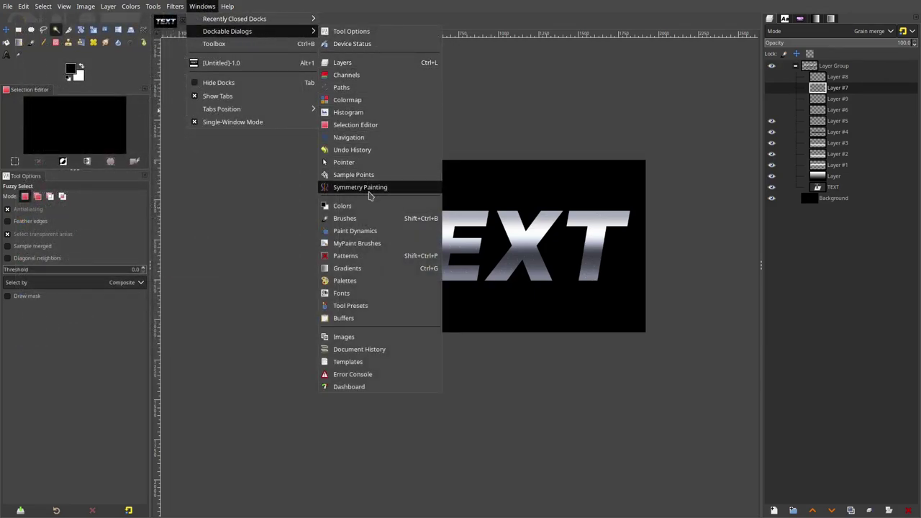
left_click(361, 126)
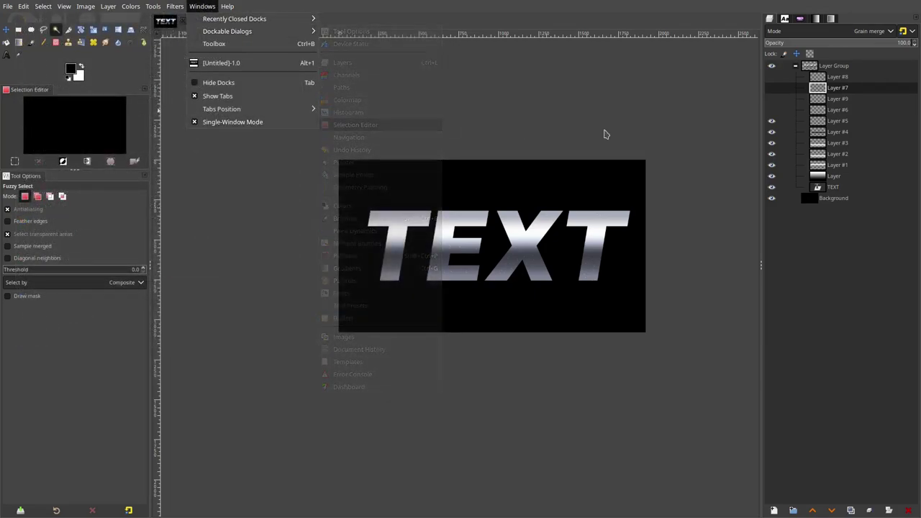
Step: Make the TEXT layer active and select its letter shapes by colour with the Selection Editor
left_click(849, 189)
left_click(70, 133)
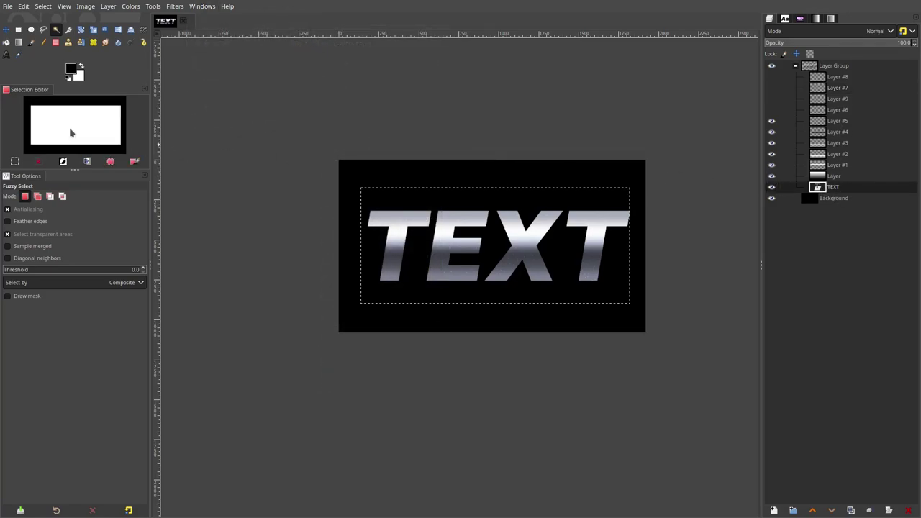
left_click(88, 128)
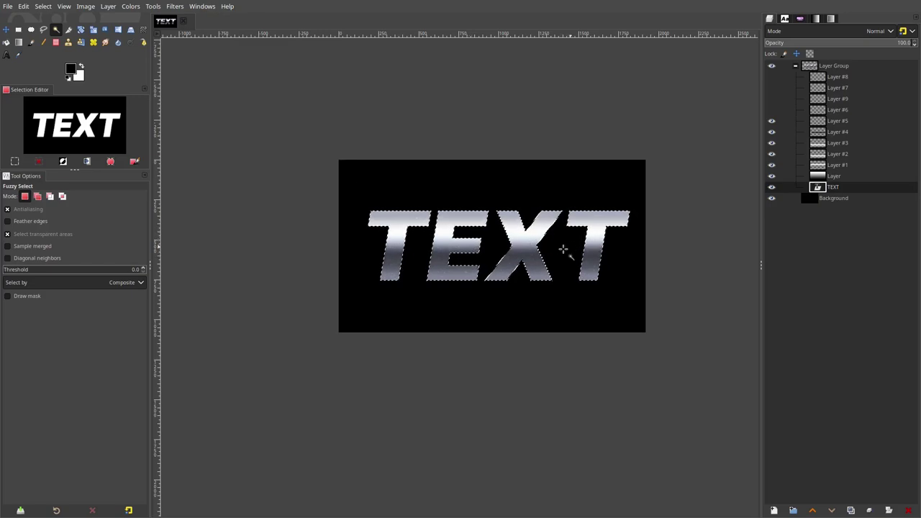
Step: Shrink the letter selection by a few pixels in two passes so it sits just inside the letter edges
left_click(41, 7)
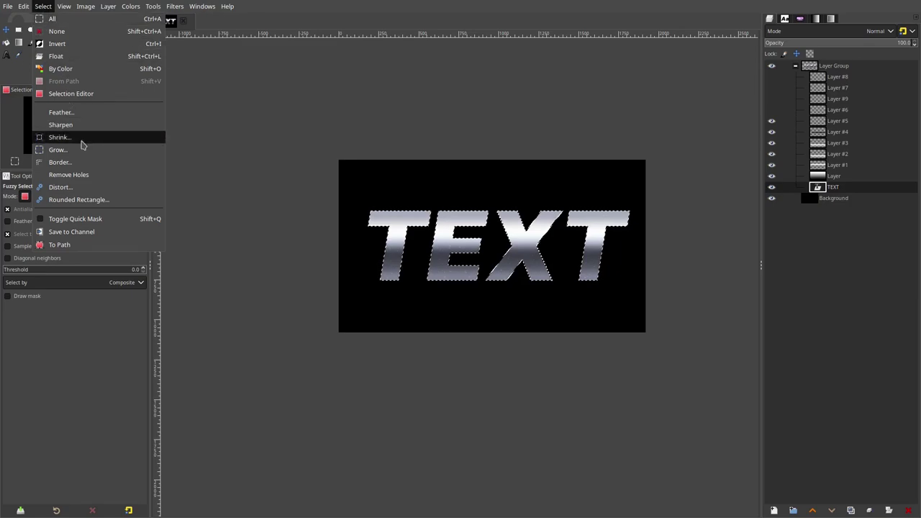
left_click(81, 137)
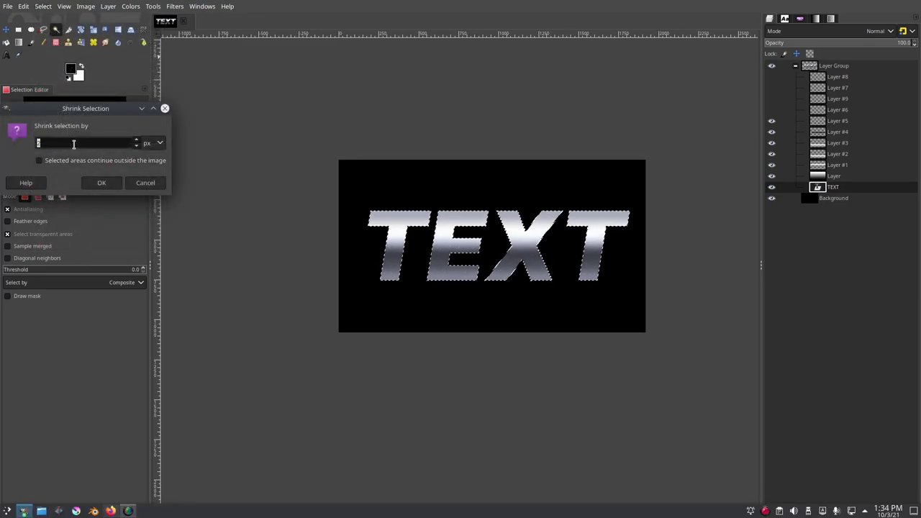
type("3")
left_click(104, 182)
scroll(380, 245, "up", 4)
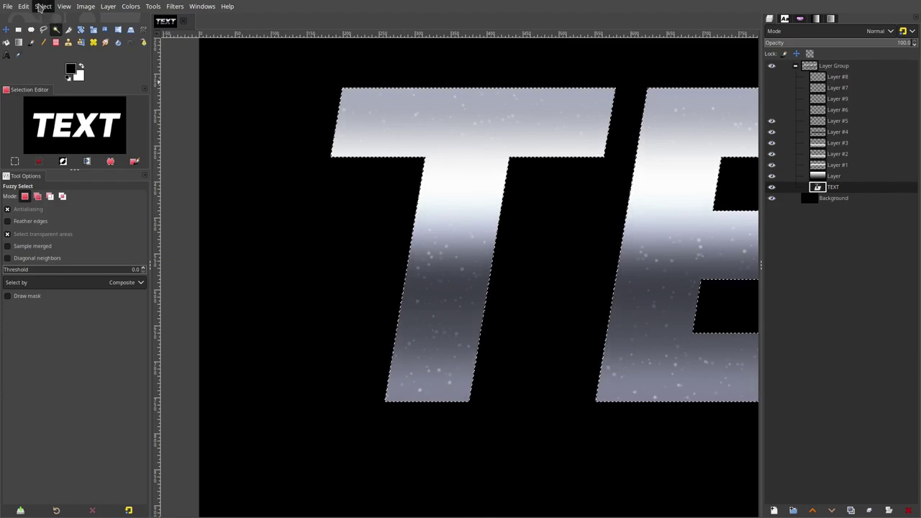
left_click(43, 7)
left_click(77, 149)
left_click(103, 181)
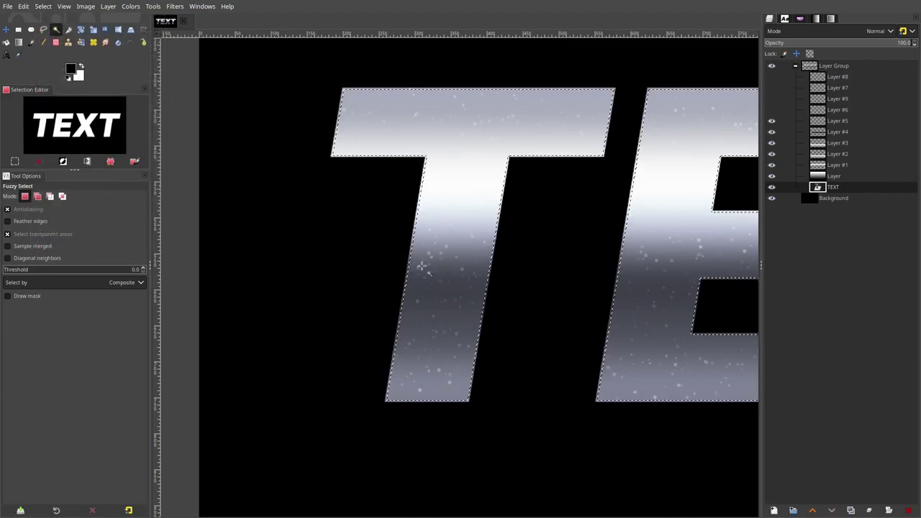
Step: Invert the shrunken letter selection so it covers the thin letter edges and everything outside them
scroll(474, 311, "down", 1)
left_click_drag(474, 312, 311, 298)
left_click(43, 7)
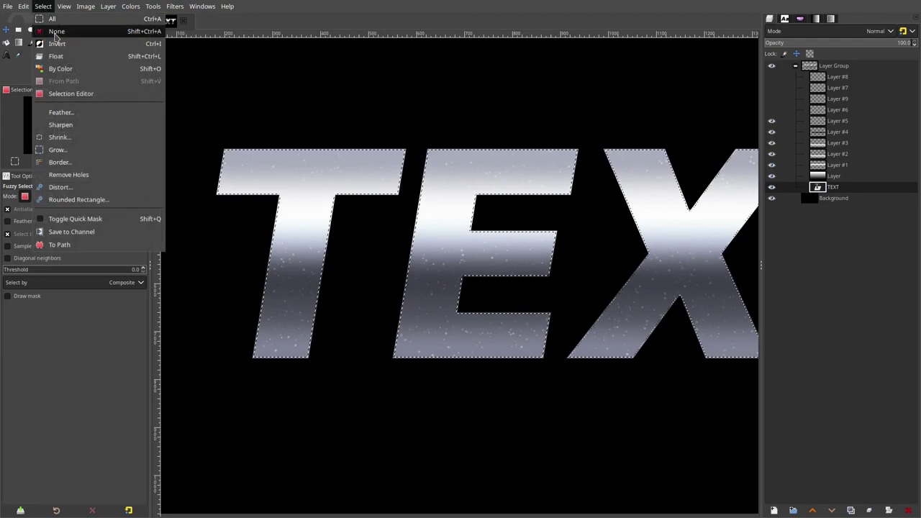
left_click(60, 43)
Step: Set the Paintbrush to the 2. Hardness 025 brush at size 750 and spacing 5, with Dynamics Off and jitter disabled
left_click(31, 42)
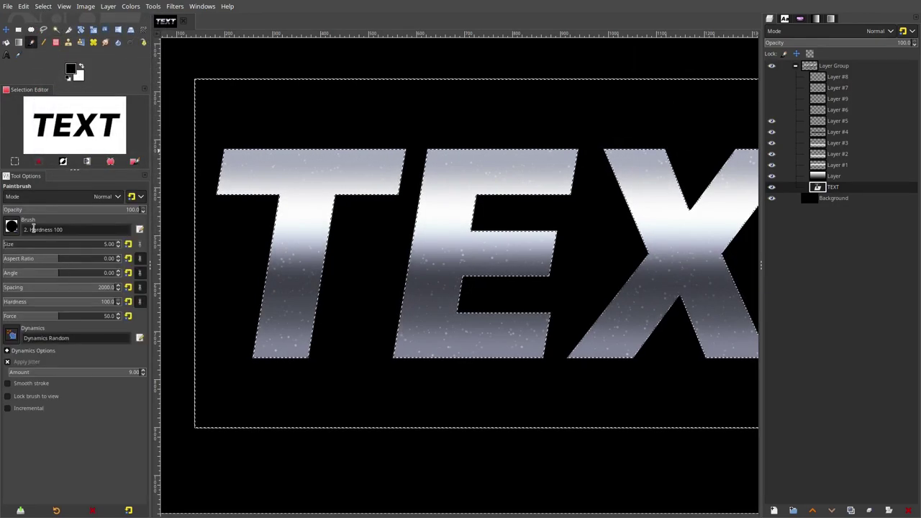
left_click(13, 363)
left_click(12, 337)
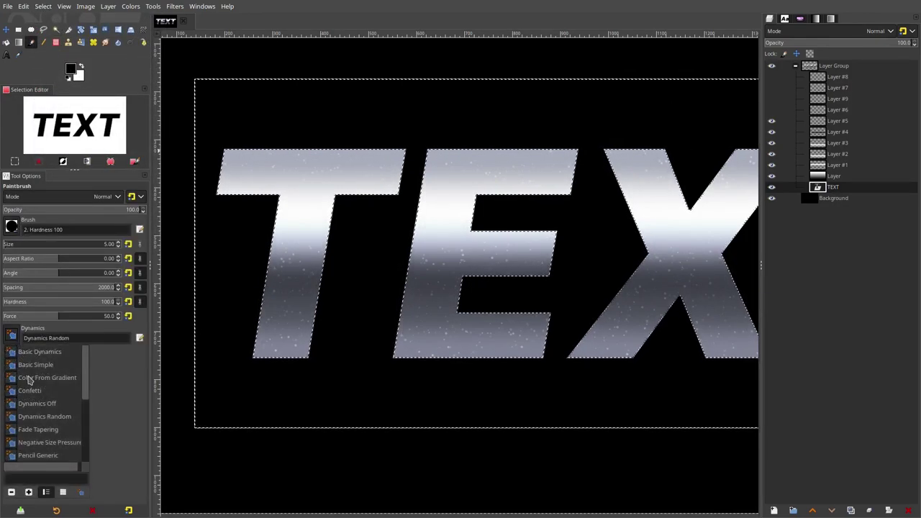
left_click(54, 404)
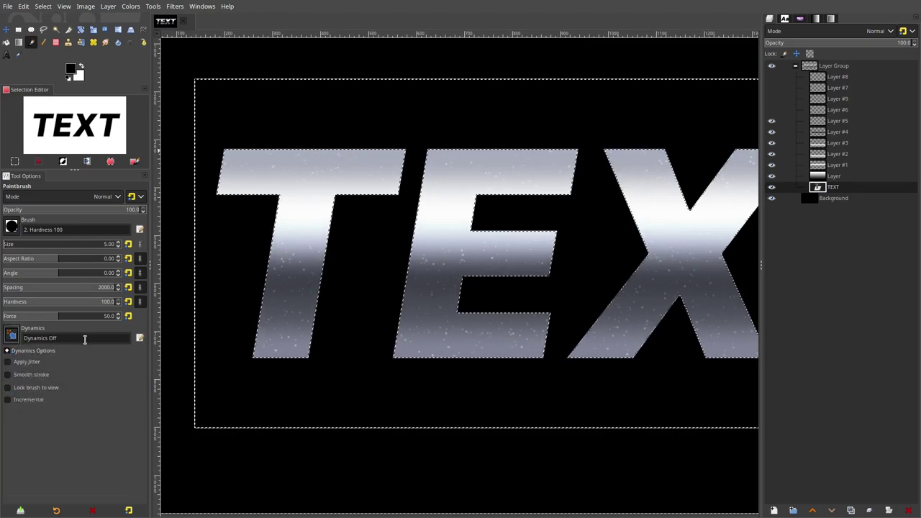
left_click_drag(32, 295, 10, 292)
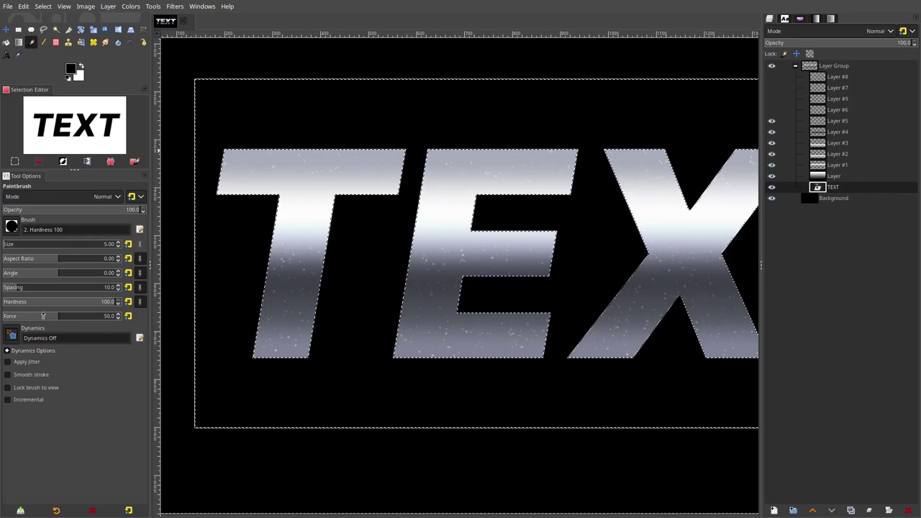
left_click(11, 227)
left_click(11, 257)
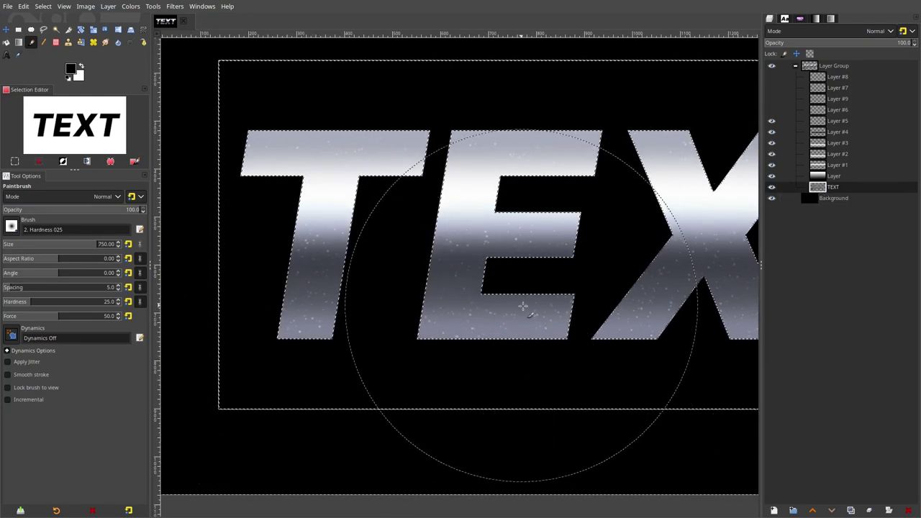
Step: Create a new 1920 x 1080 transparent layer directly above TEXT and make white the foreground colour
left_click(773, 510)
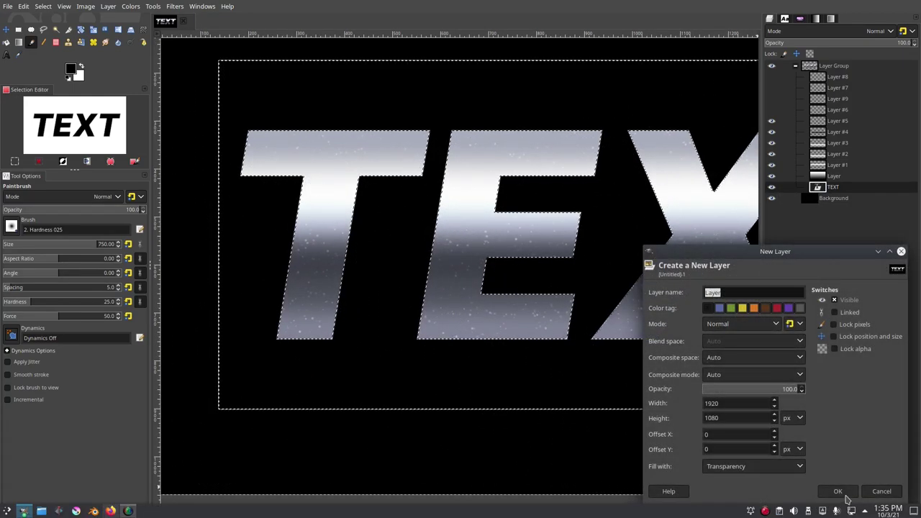
key("Return")
left_click(81, 67)
Step: Paint soft white strokes along the lower half of the whole word within the inverted selection, and clear the selection
mouse_move(308, 363)
left_mouse_down()
mouse_move(304, 339)
mouse_move(416, 366)
mouse_move(536, 323)
left_mouse_up()
mouse_move(622, 342)
left_mouse_down()
mouse_move(417, 312)
mouse_move(561, 289)
mouse_move(386, 308)
mouse_move(602, 305)
left_mouse_up()
left_click(635, 350)
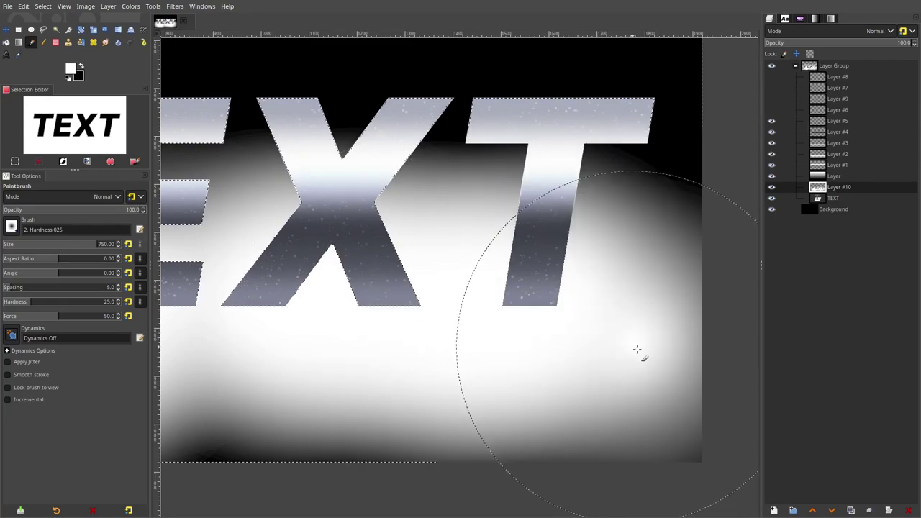
left_click_drag(339, 179, 561, 206)
left_click_drag(284, 129, 505, 149)
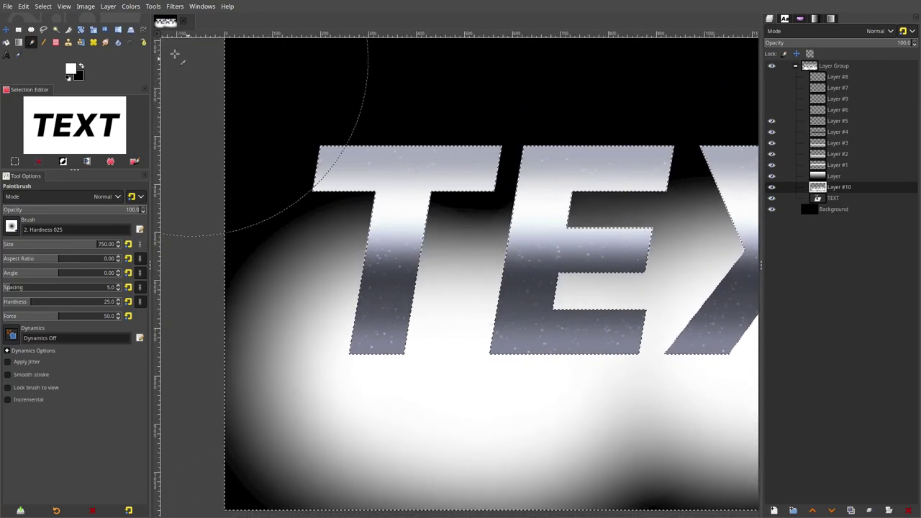
left_click(43, 5)
left_click(58, 31)
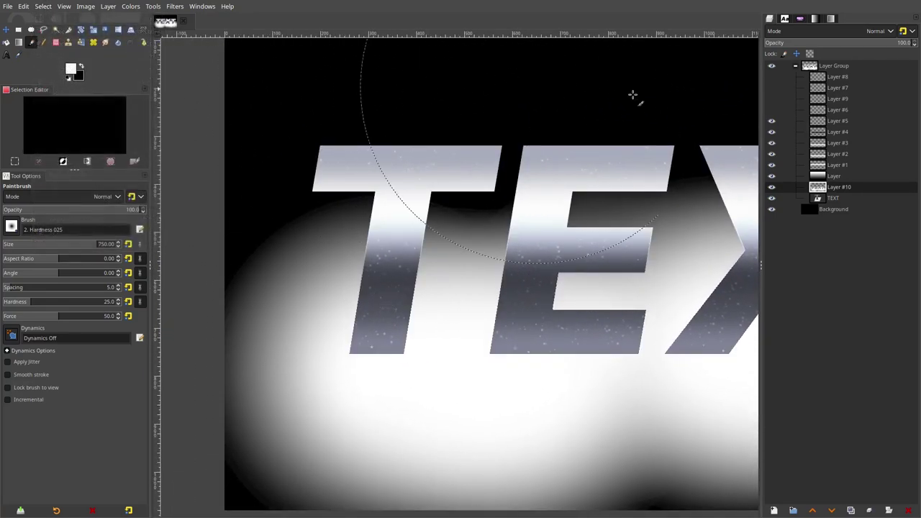
Step: Set the white-painted layer's blend mode to Overlay and inspect the lower letter edges up close
left_click(829, 36)
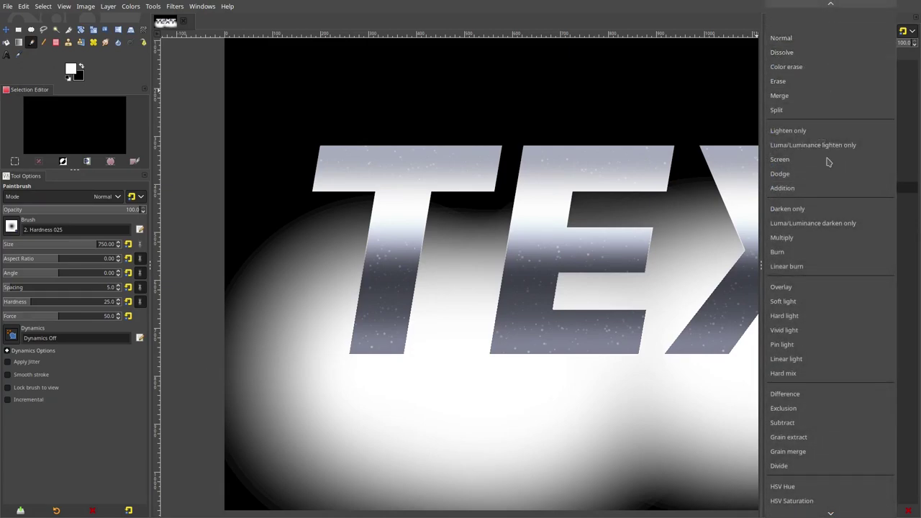
left_click(811, 286)
scroll(428, 241, "down", 1)
scroll(428, 241, "right", 5)
scroll(427, 241, "right", 5)
scroll(427, 241, "down", 1)
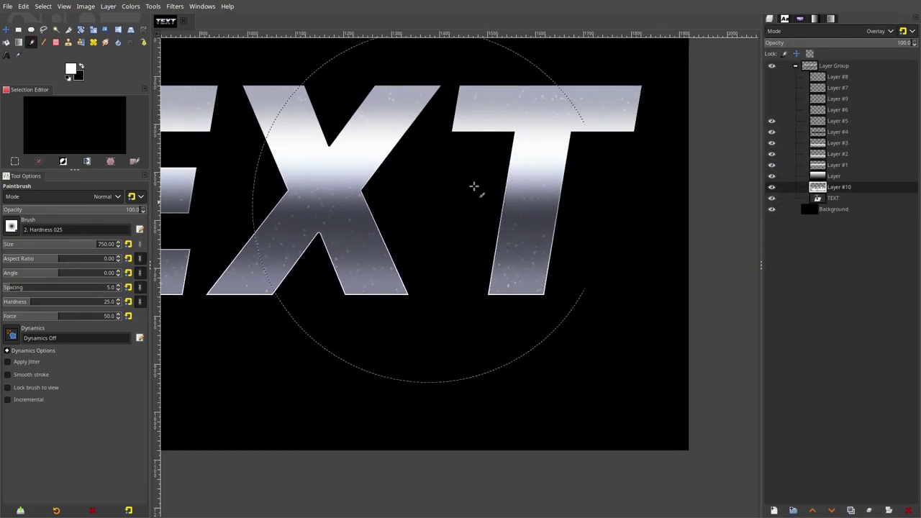
scroll(550, 279, "up", 3)
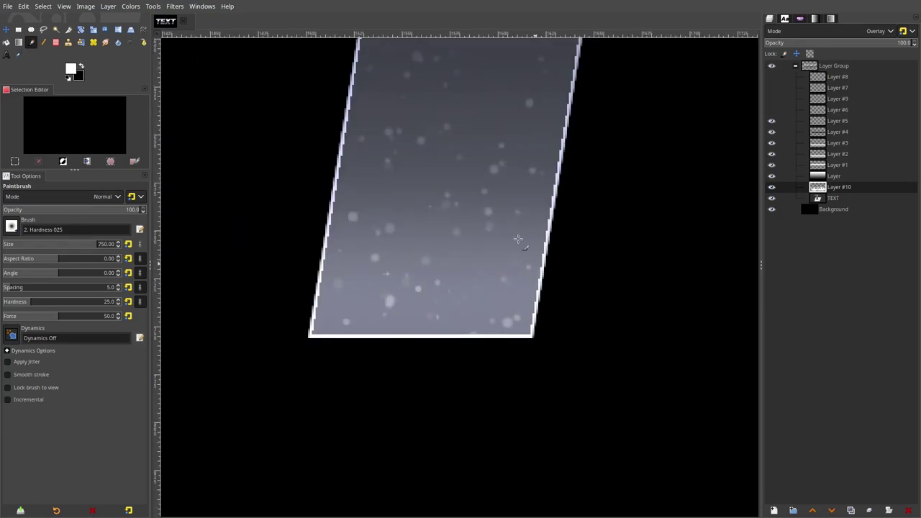
Step: Apply a Gaussian Blur with Size X and Size Y of 1.50 to the edge highlight layer
left_click(174, 8)
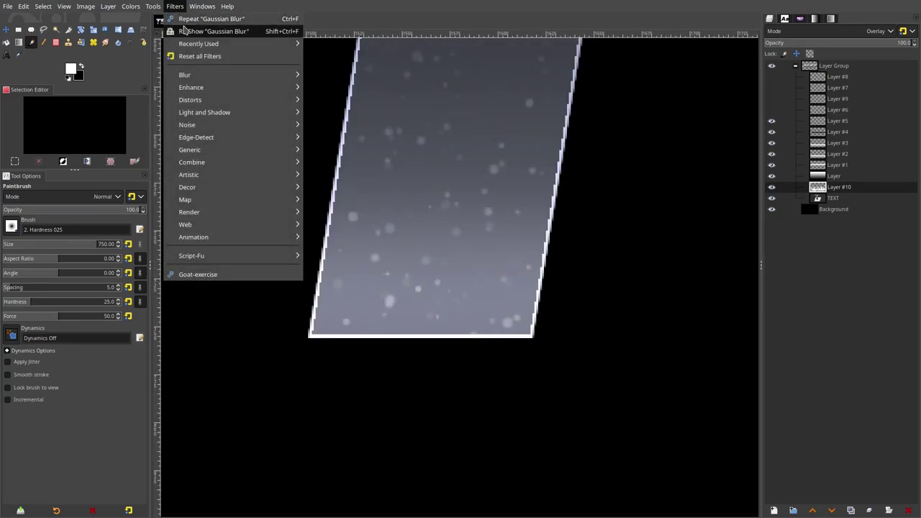
left_click(186, 31)
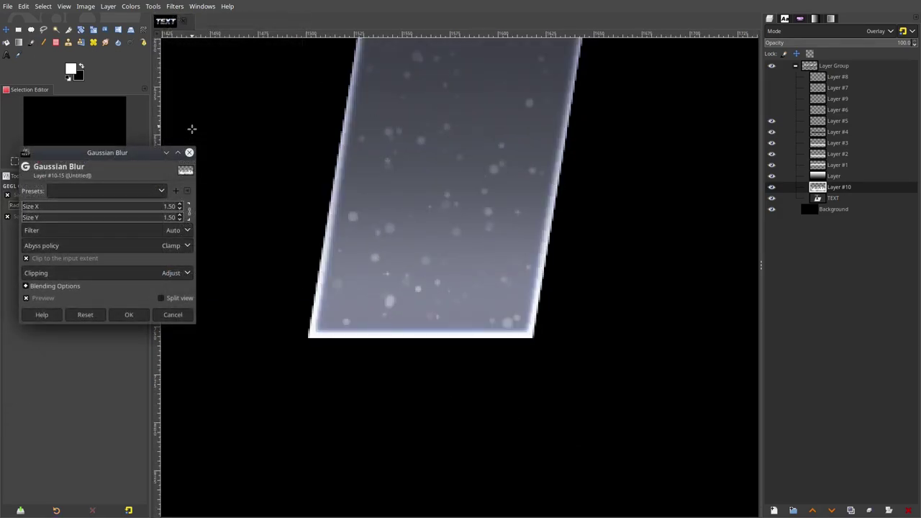
left_click(129, 314)
scroll(495, 303, "down", 4)
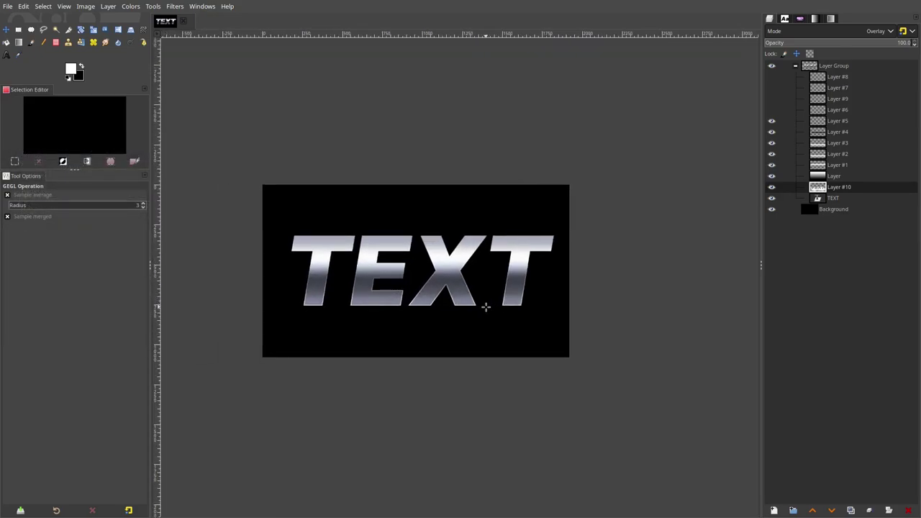
Step: Reduce the edge highlight layer's opacity to 49.3
left_click_drag(860, 45, 842, 44)
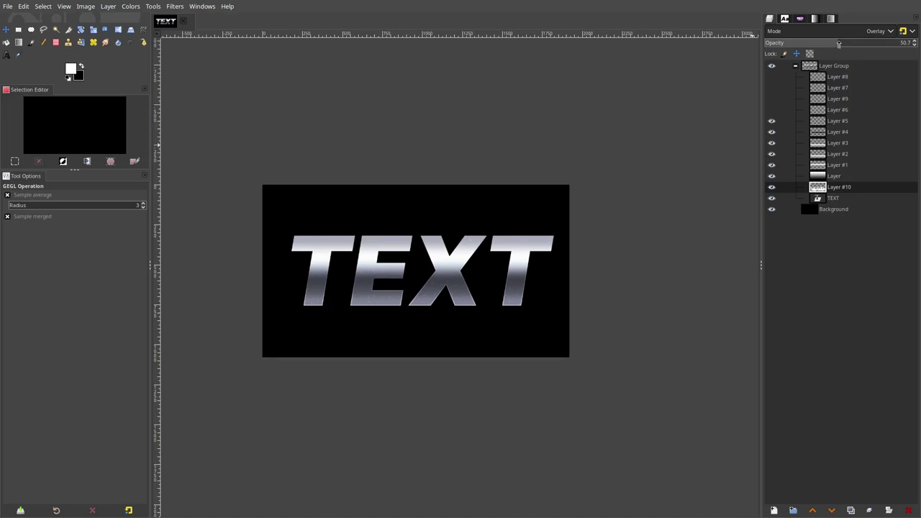
key("ctrl+shift+f")
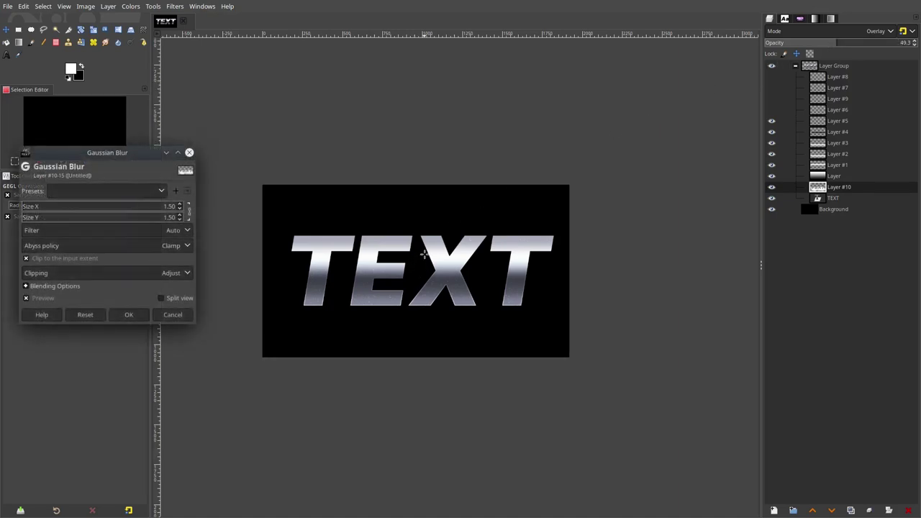
left_click(190, 153)
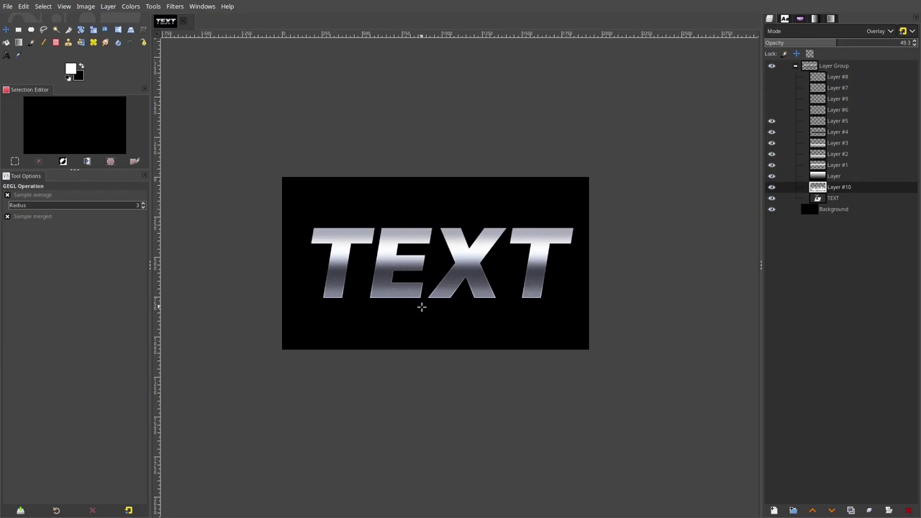
Step: Hide the speckle layer, Layer #5, and review the smooth metallic letters
scroll(422, 307, "up", 2, "ctrl")
left_click(772, 120)
scroll(577, 200, "down", 1, "ctrl")
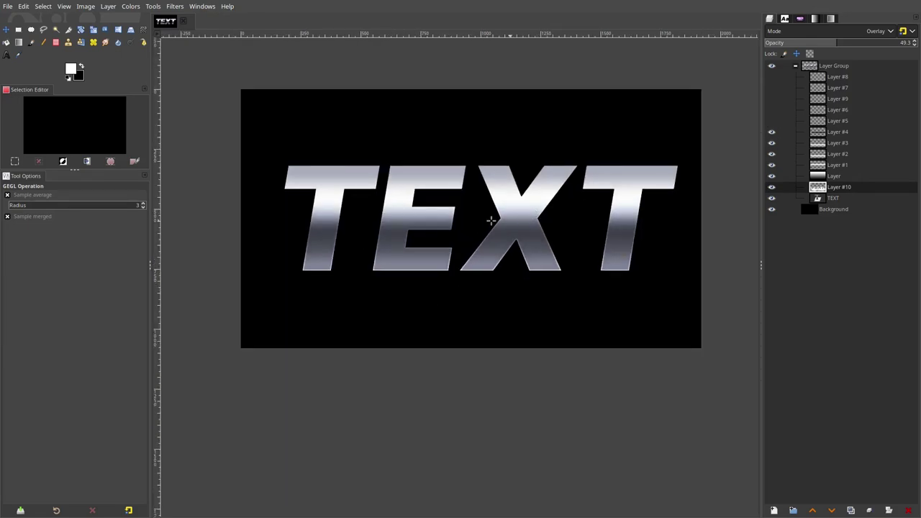
scroll(501, 222, "up", 2, "ctrl")
left_click(771, 120)
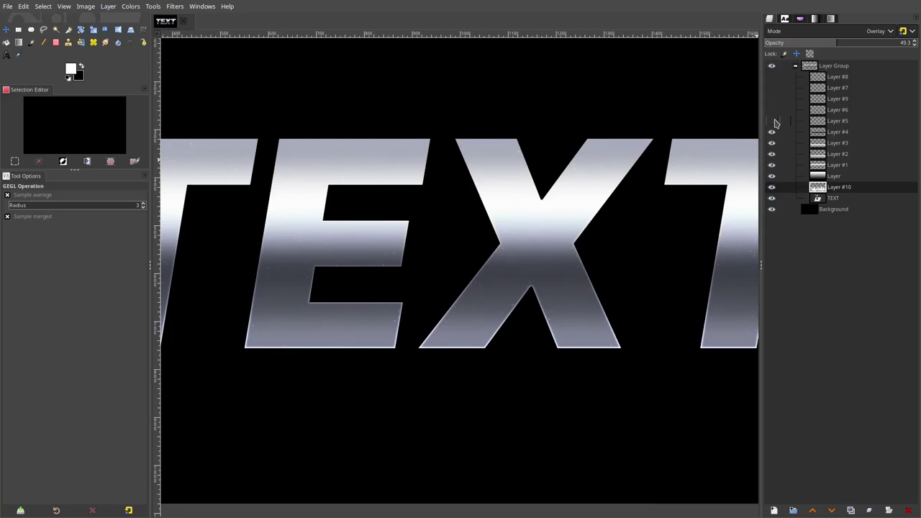
left_click_drag(557, 186, 444, 213)
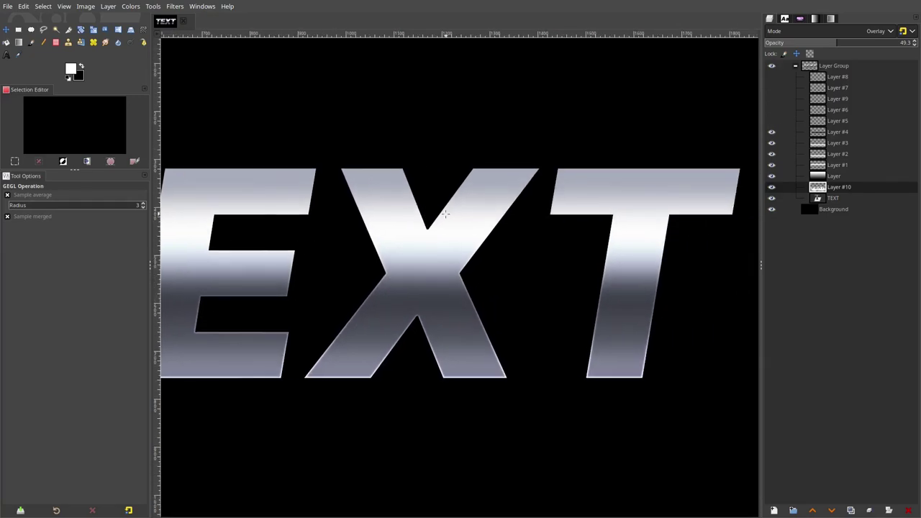
scroll(540, 286, "down", 2, "ctrl")
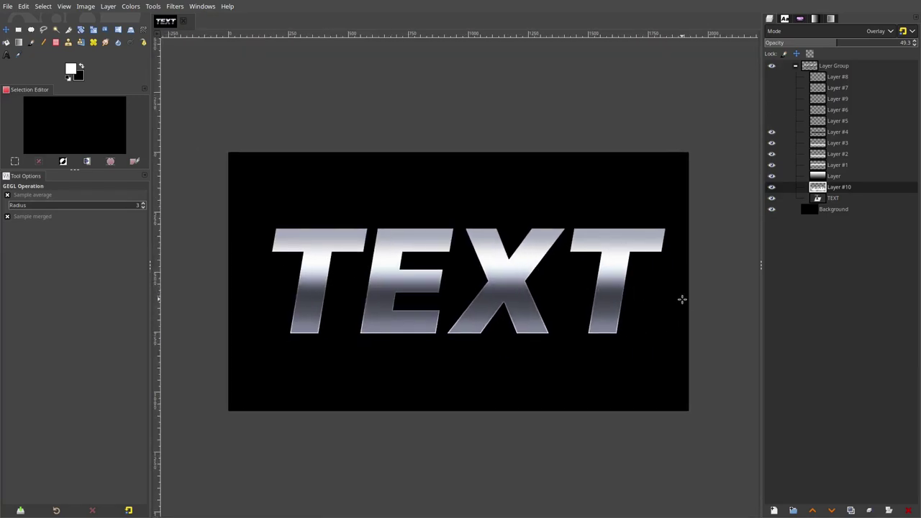